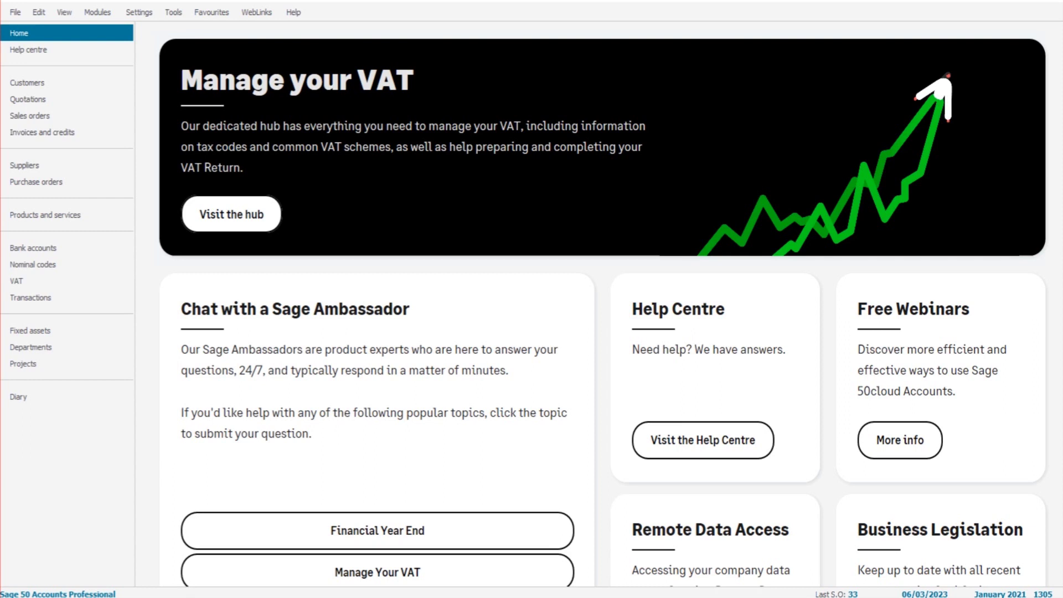
# - Show the Quotations list with its seven quotes and their statuses
pyautogui.click(50, 100)
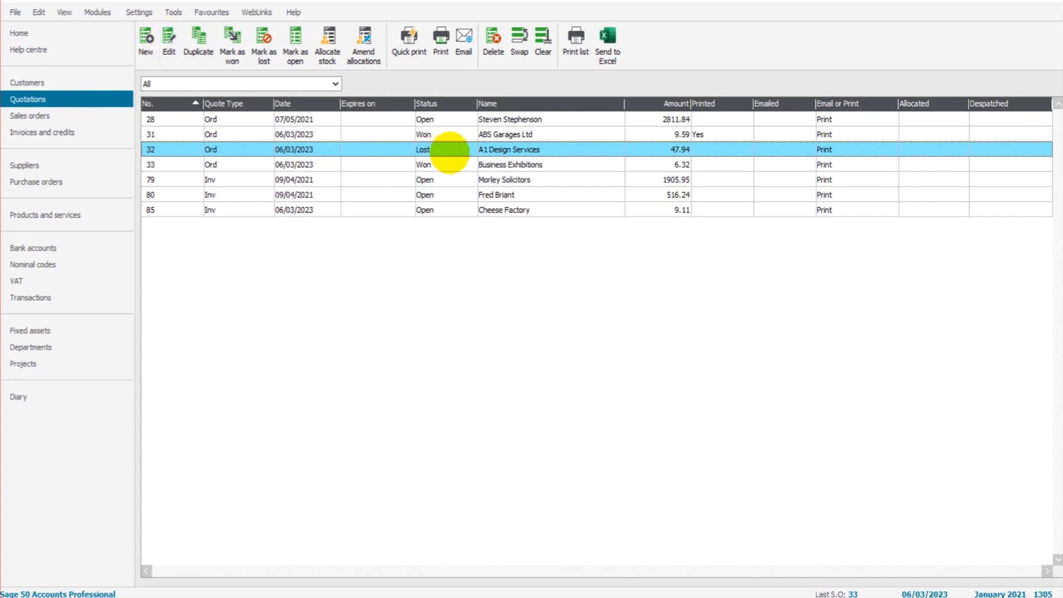
pyautogui.click(437, 178)
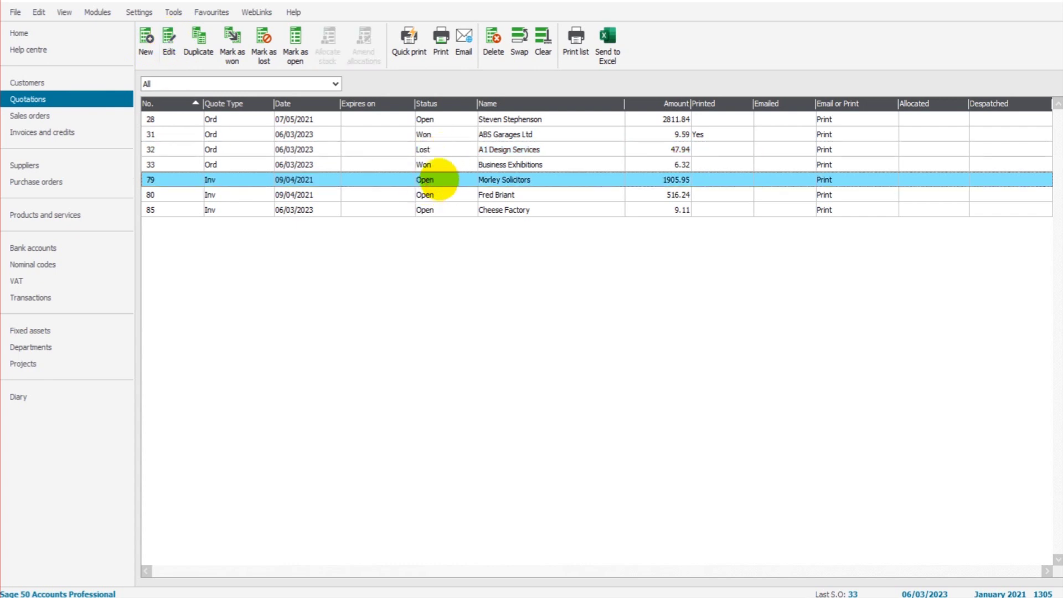
pyautogui.click(430, 163)
pyautogui.click(435, 148)
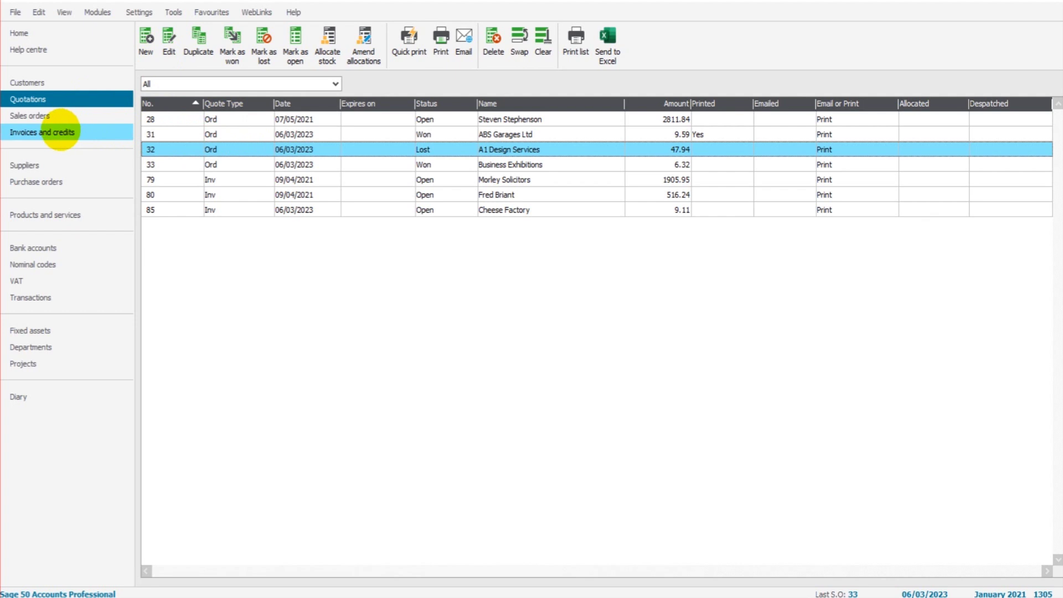
pyautogui.click(59, 131)
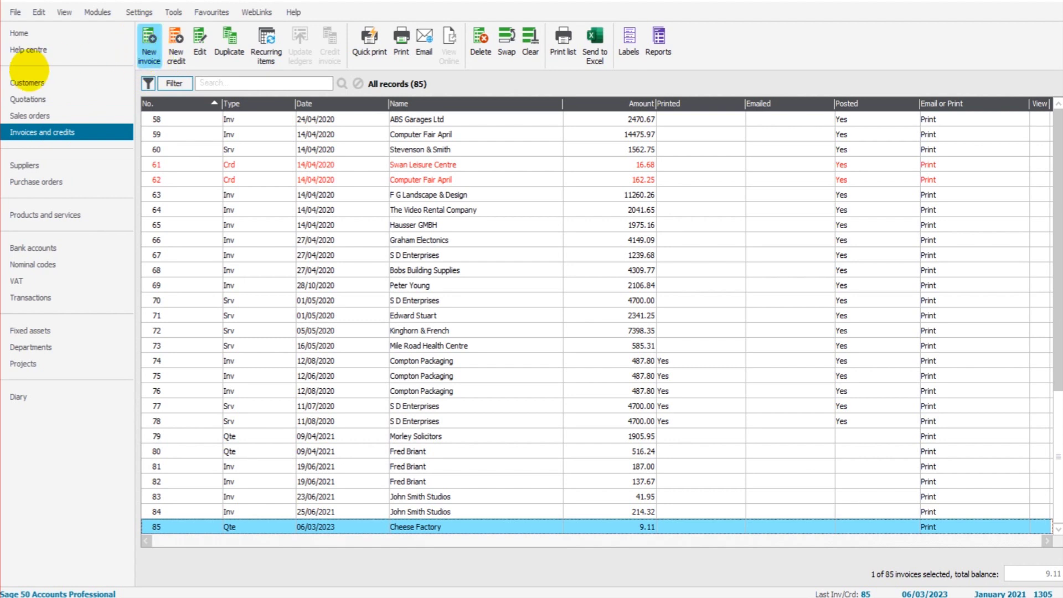
pyautogui.click(26, 98)
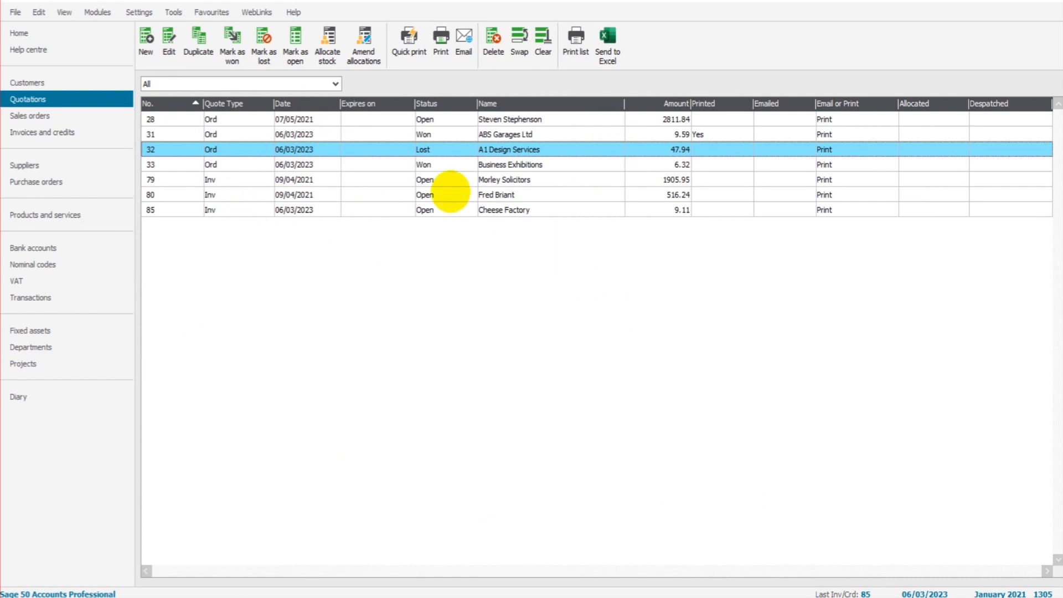
pyautogui.click(451, 192)
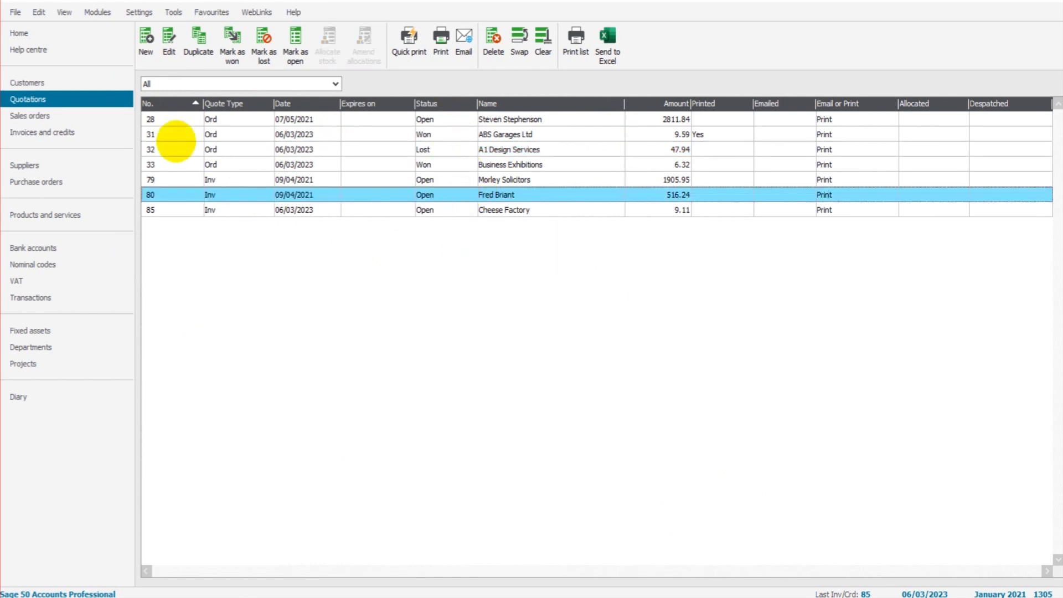
pyautogui.click(303, 103)
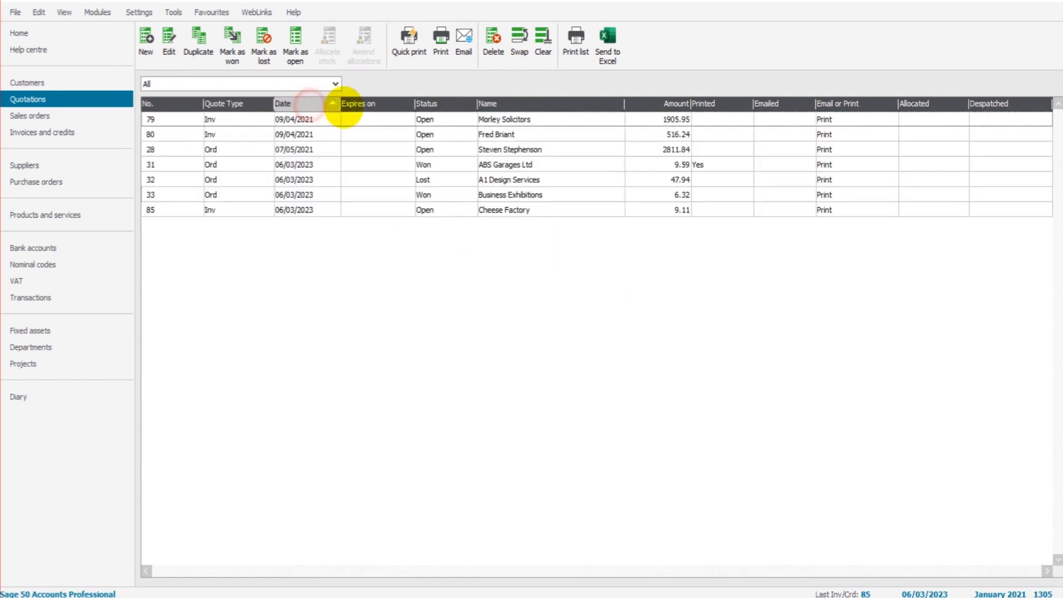
pyautogui.click(443, 104)
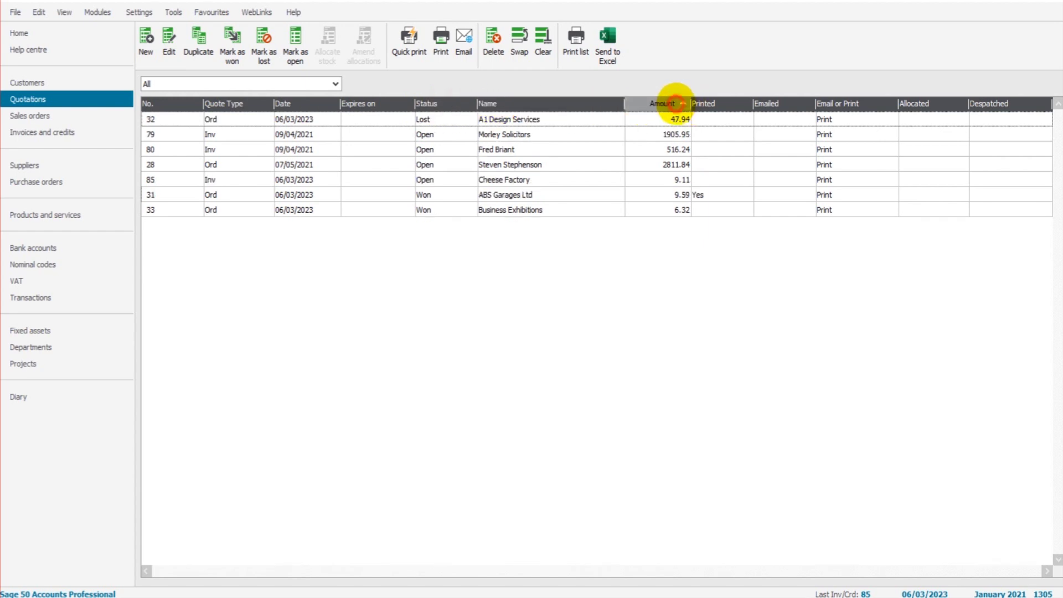
pyautogui.click(675, 102)
pyautogui.click(825, 103)
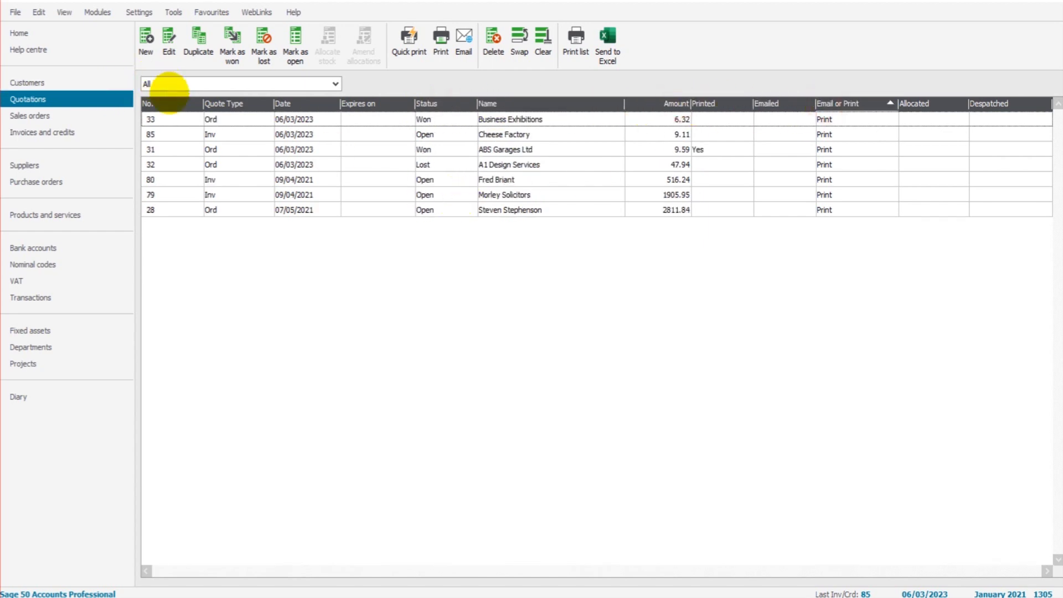
pyautogui.click(169, 102)
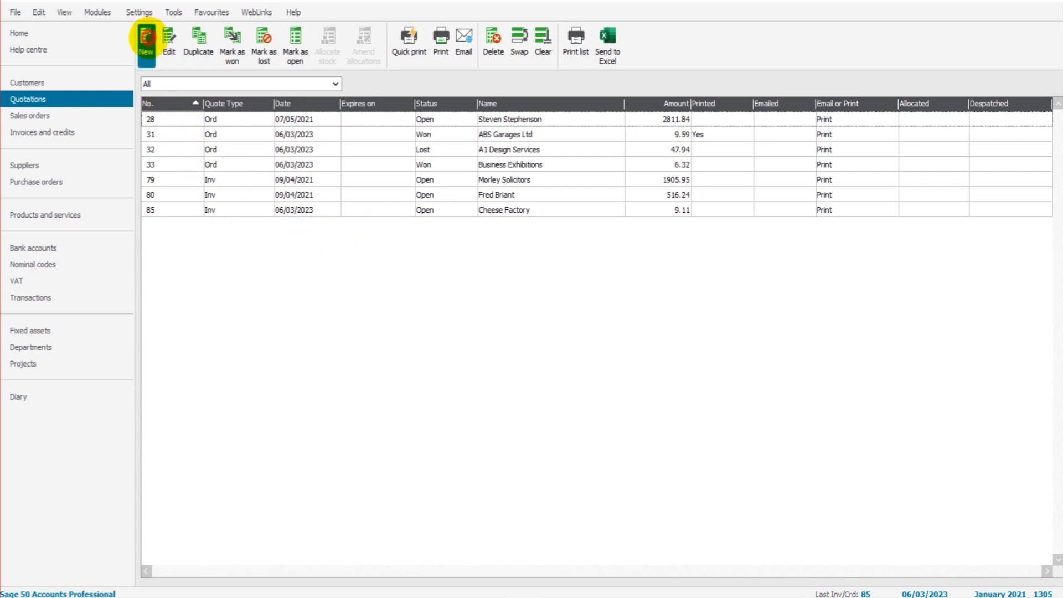
pyautogui.click(146, 39)
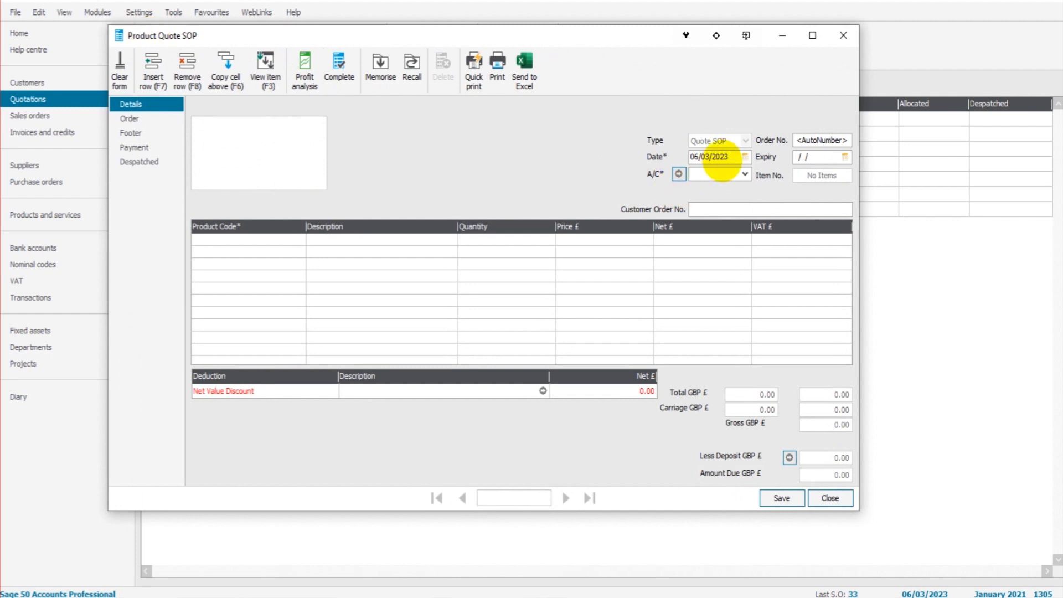
# - Start a new quote for customer ABS001 ABS Garages Ltd so its address fills in
pyautogui.click(720, 157)
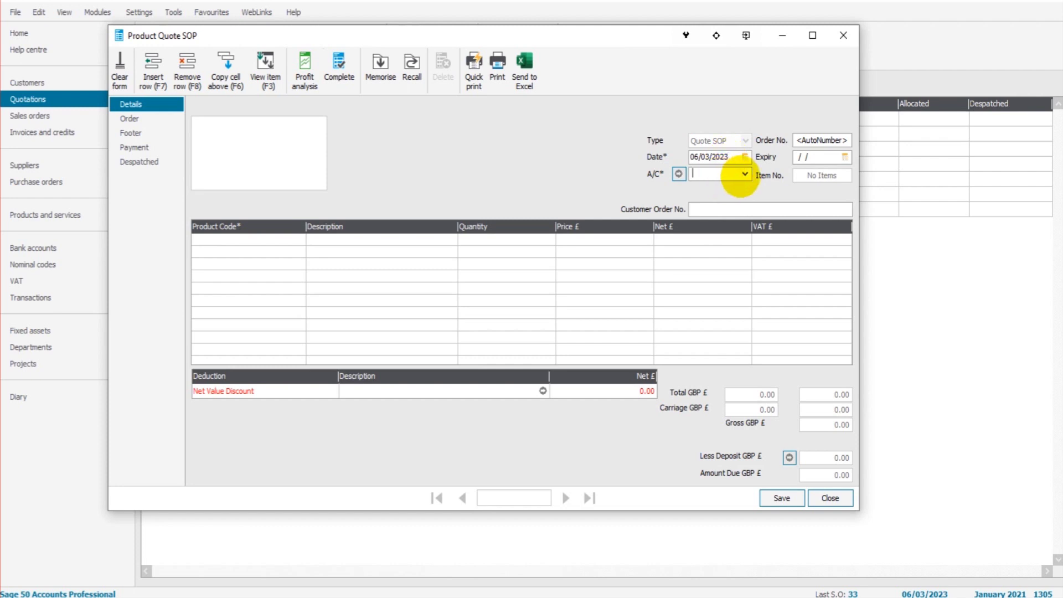
pyautogui.click(744, 174)
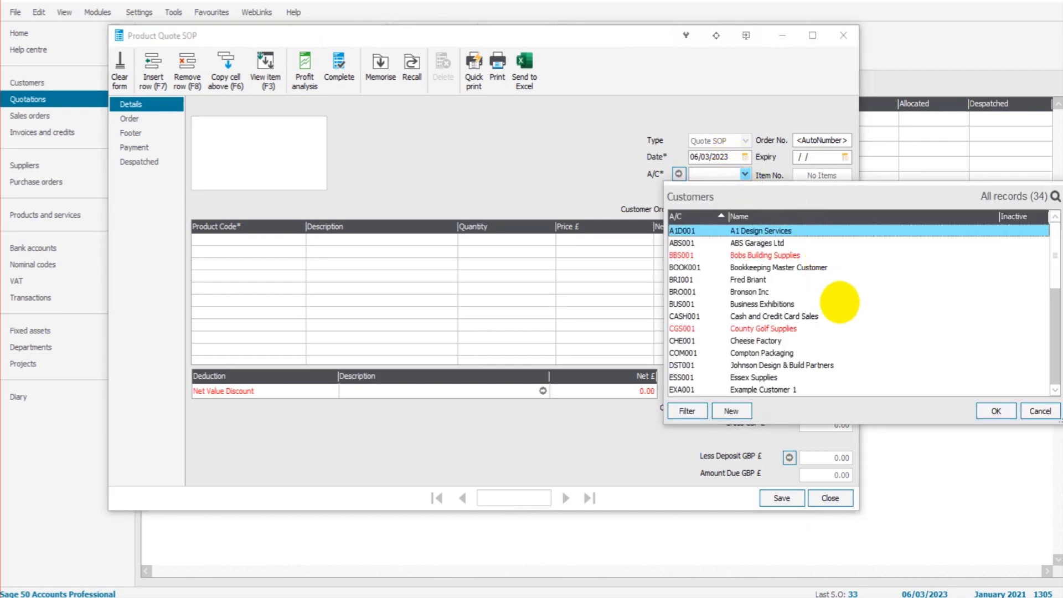
pyautogui.click(752, 243)
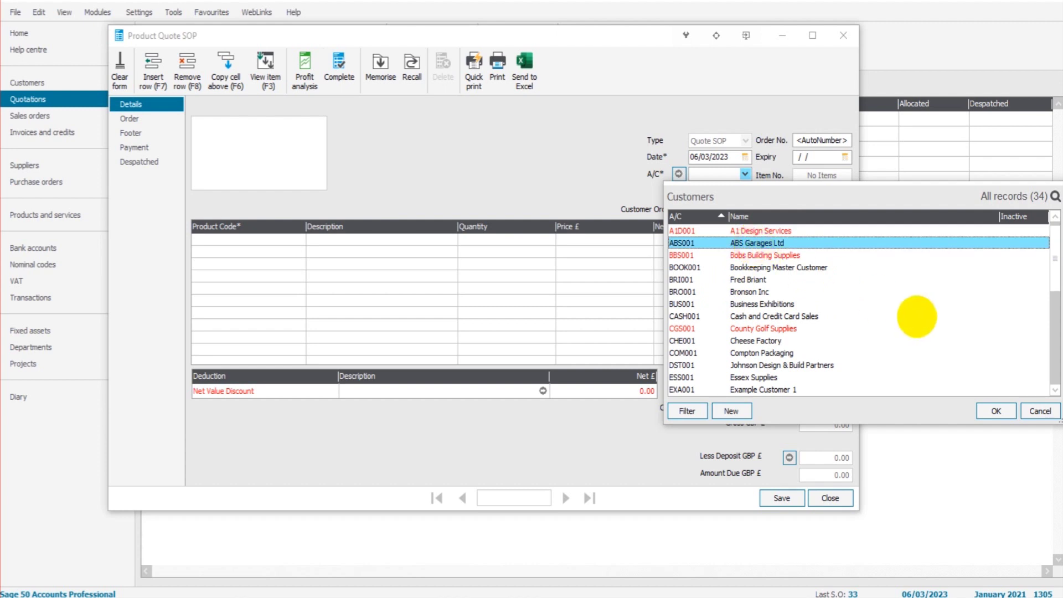
pyautogui.click(989, 412)
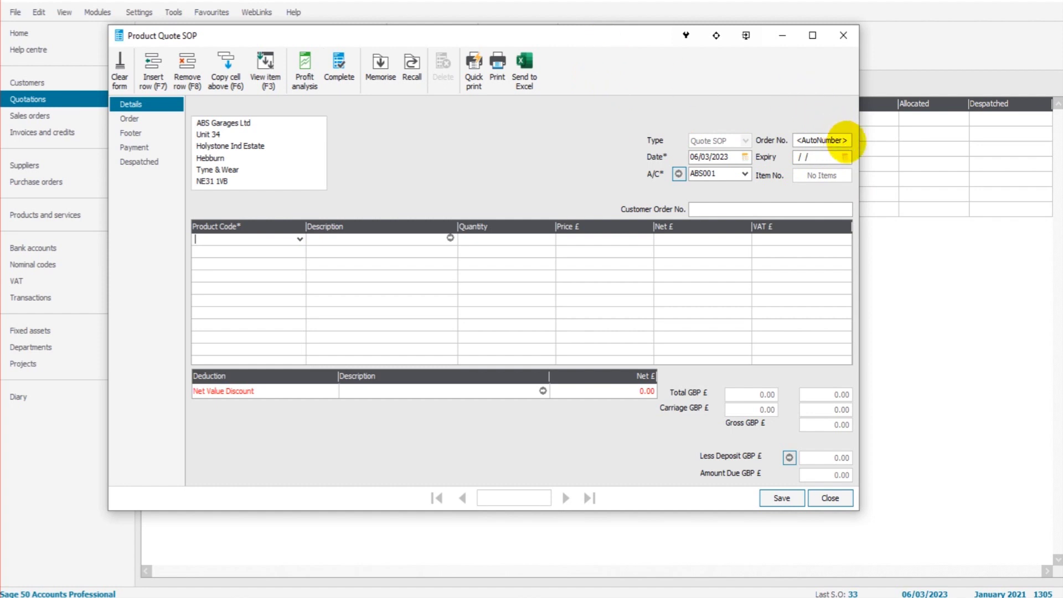
pyautogui.click(845, 141)
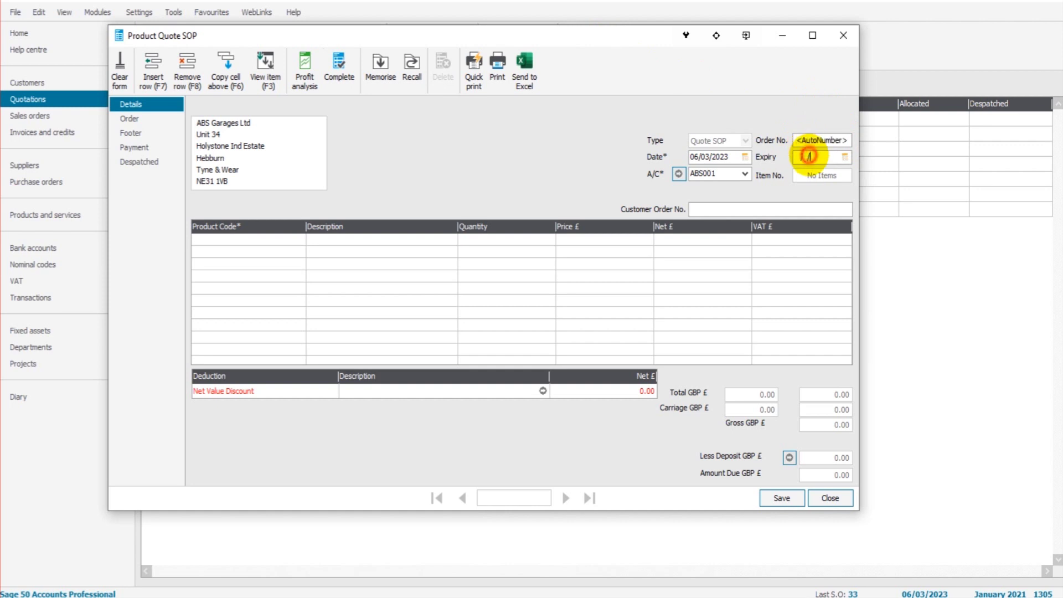
pyautogui.press('Tab')
pyautogui.click(816, 141)
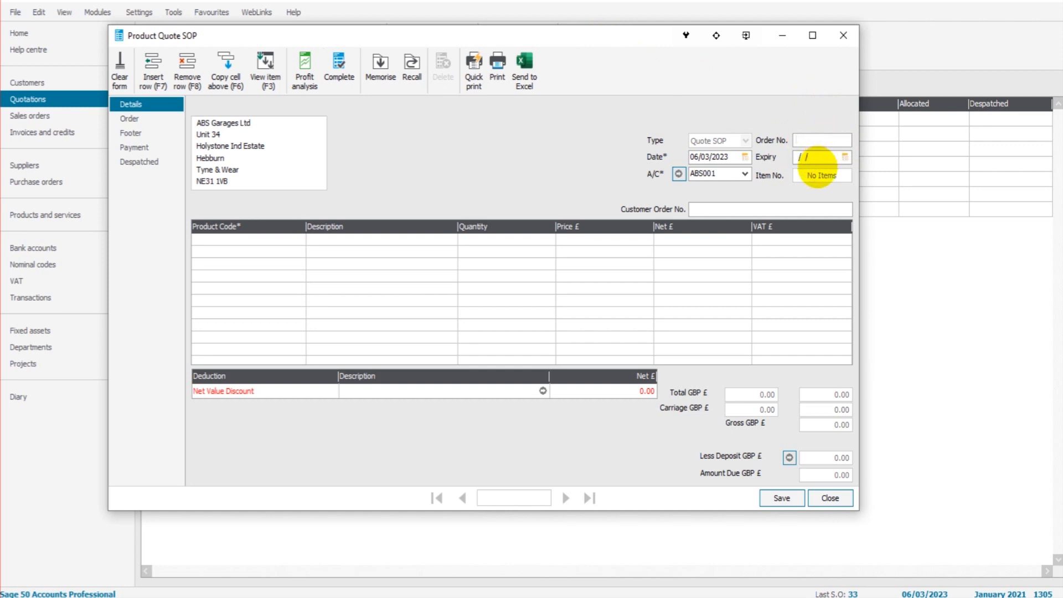
pyautogui.click(814, 157)
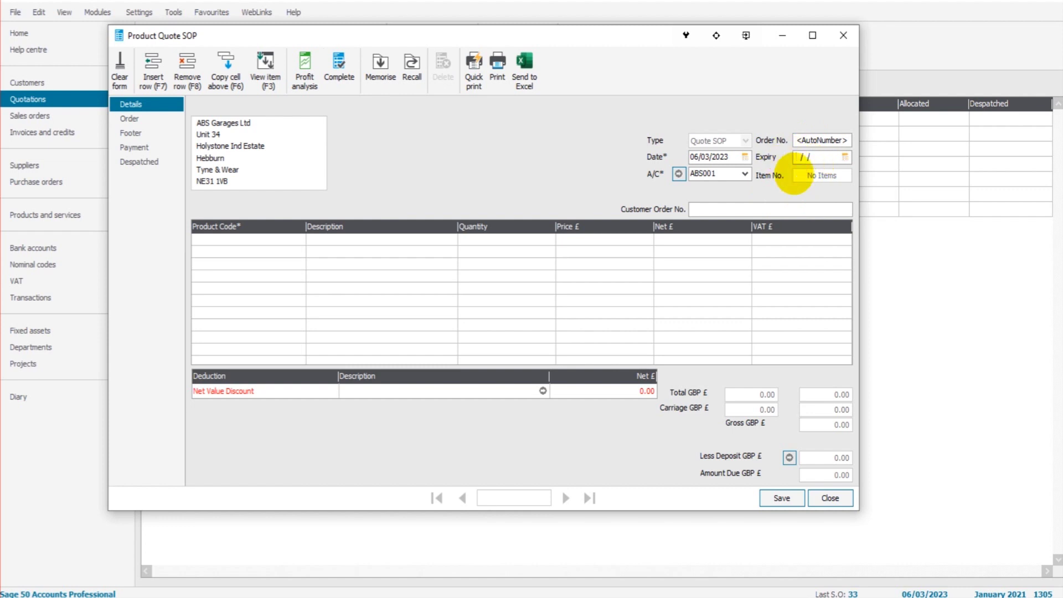
pyautogui.click(699, 209)
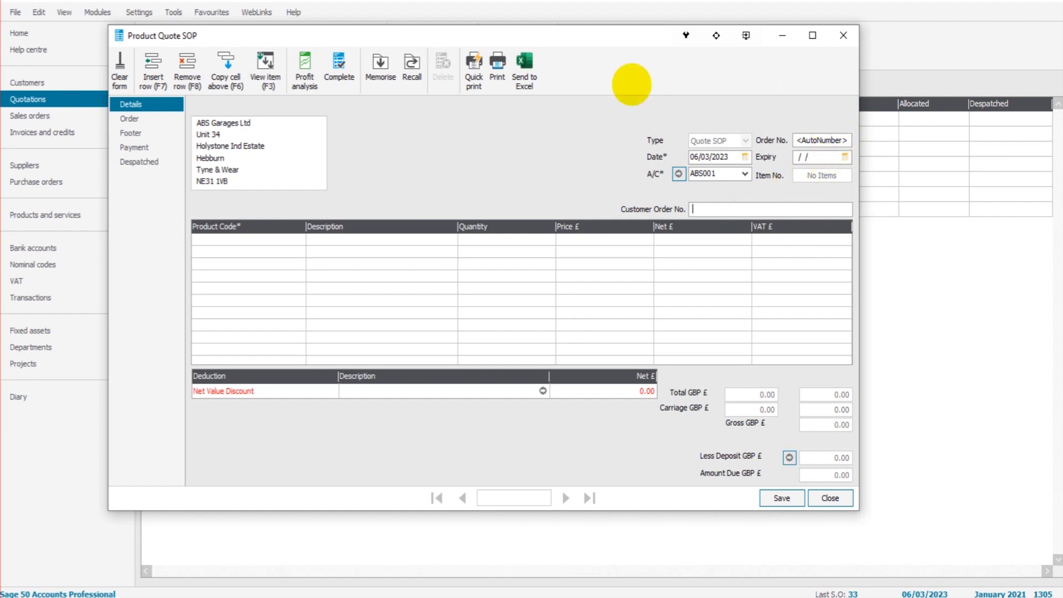
pyautogui.click(730, 156)
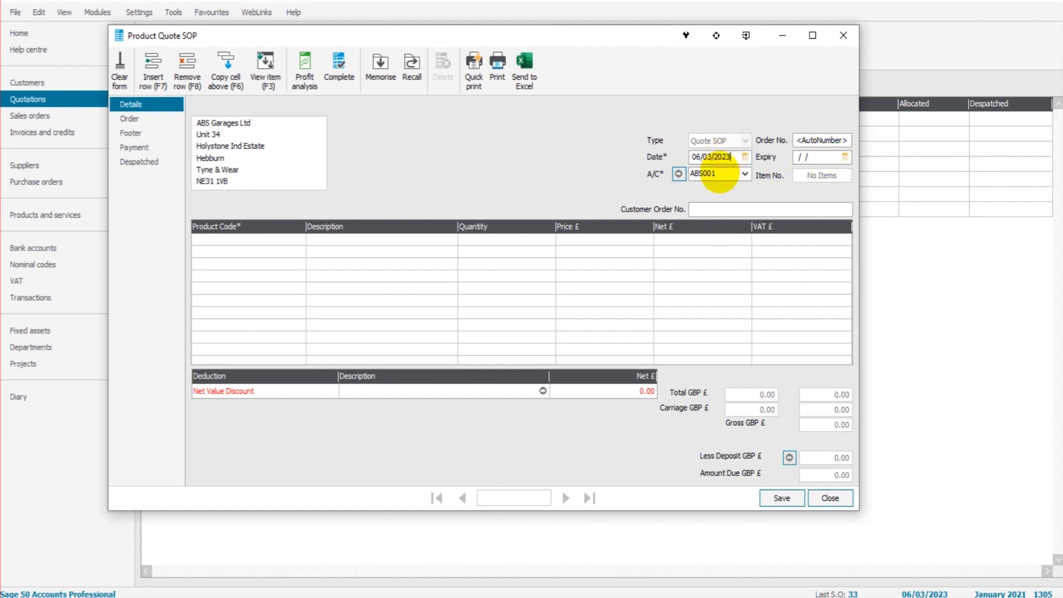
pyautogui.click(528, 181)
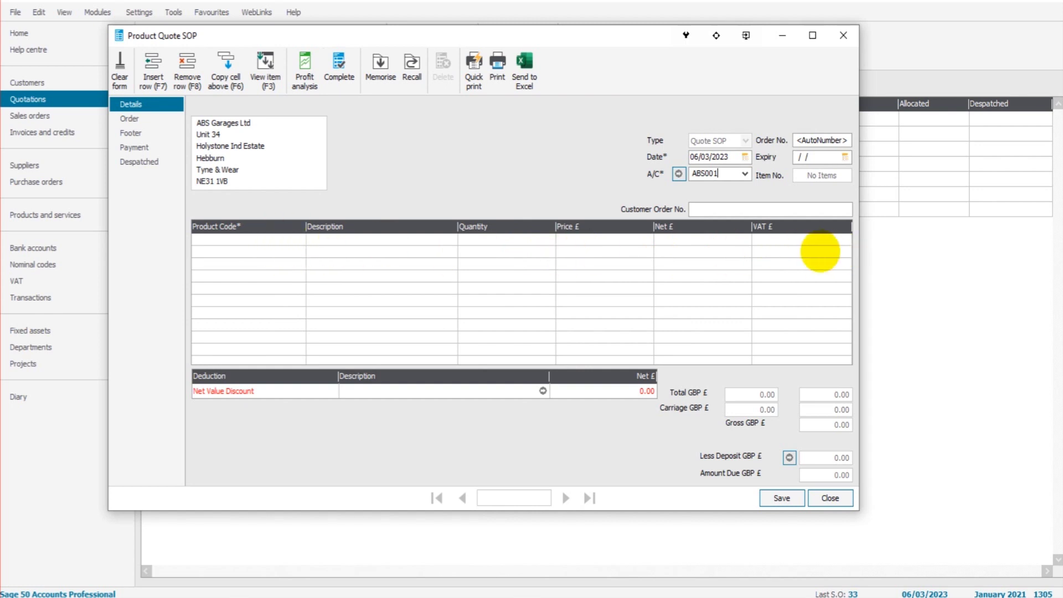
# - Add a line for 5 CALC004 Calculator - Printing Rolls at 7.50 (45.00), removing the empty line
pyautogui.click(269, 241)
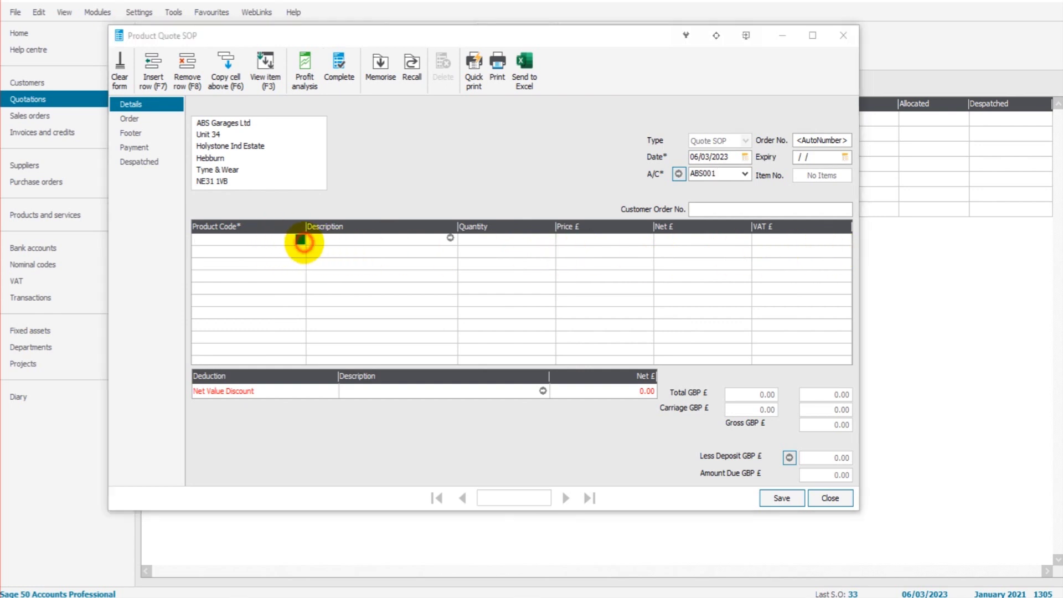
pyautogui.click(300, 239)
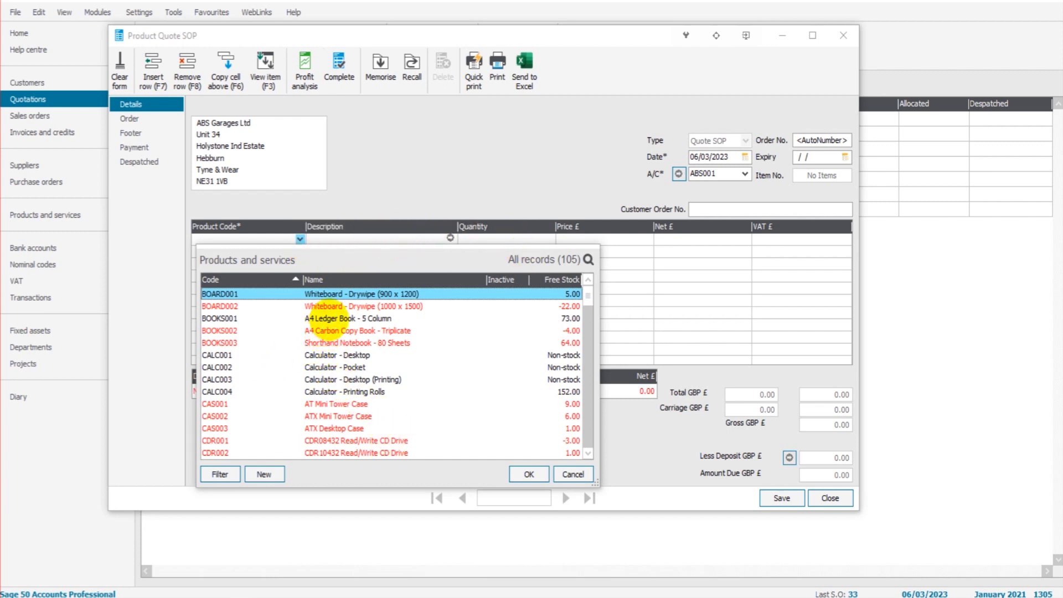
pyautogui.press('Down')
pyautogui.press('Down')
pyautogui.press('Down')
pyautogui.press('Down')
pyautogui.press('Down')
pyautogui.press('Down')
pyautogui.press('Down')
pyautogui.press('Down')
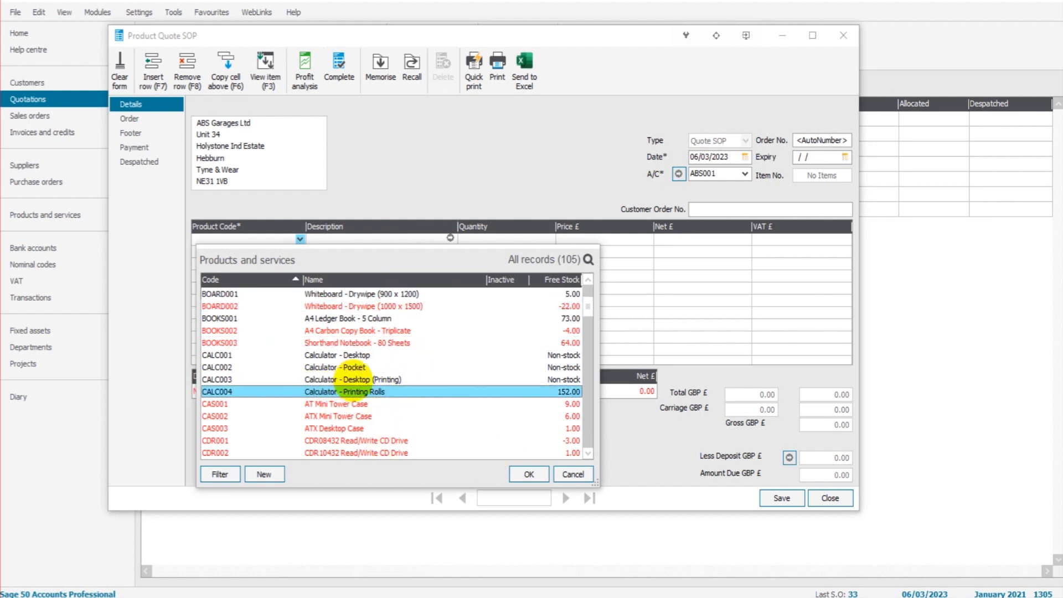
pyautogui.click(528, 474)
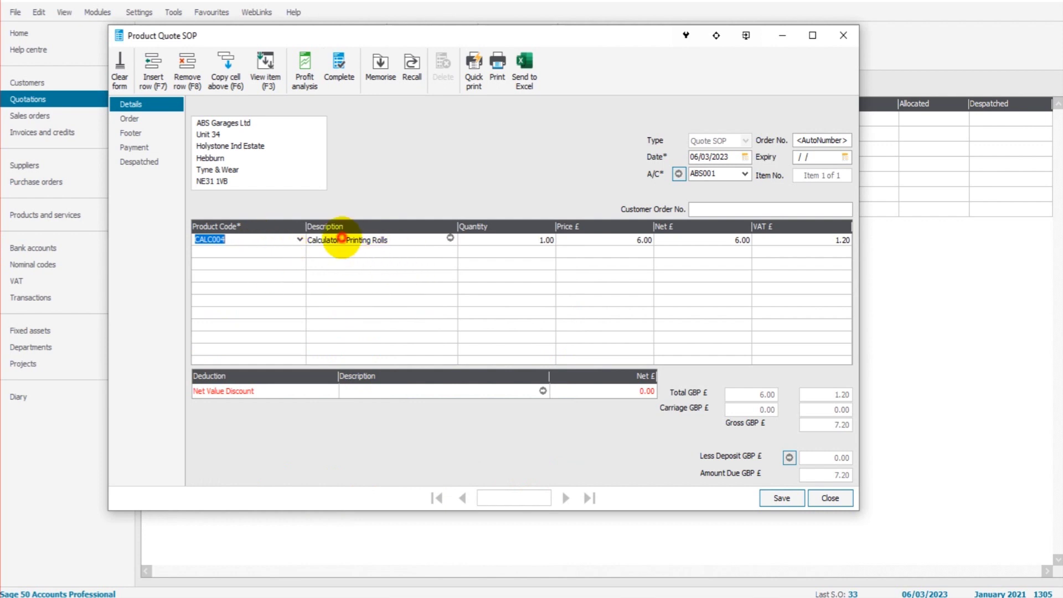
pyautogui.click(340, 239)
pyautogui.click(510, 244)
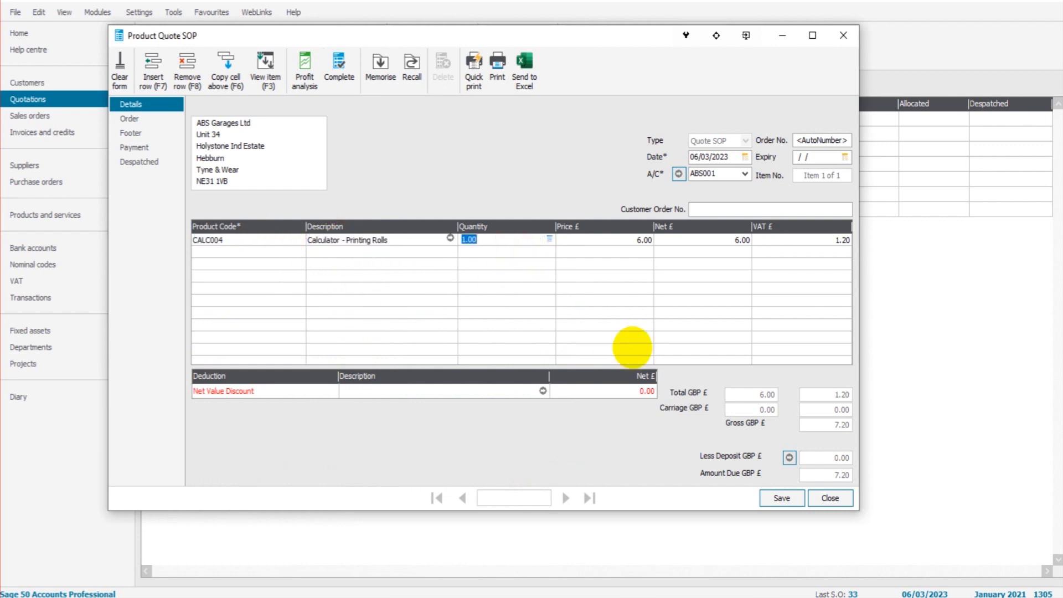
pyautogui.write('5')
pyautogui.press('Tab')
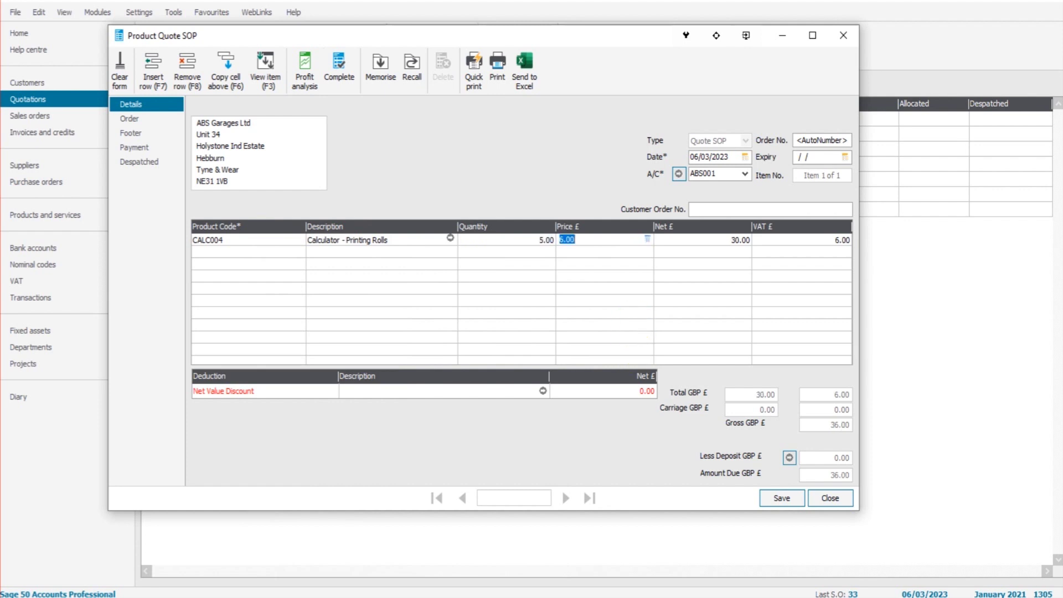
pyautogui.click(633, 324)
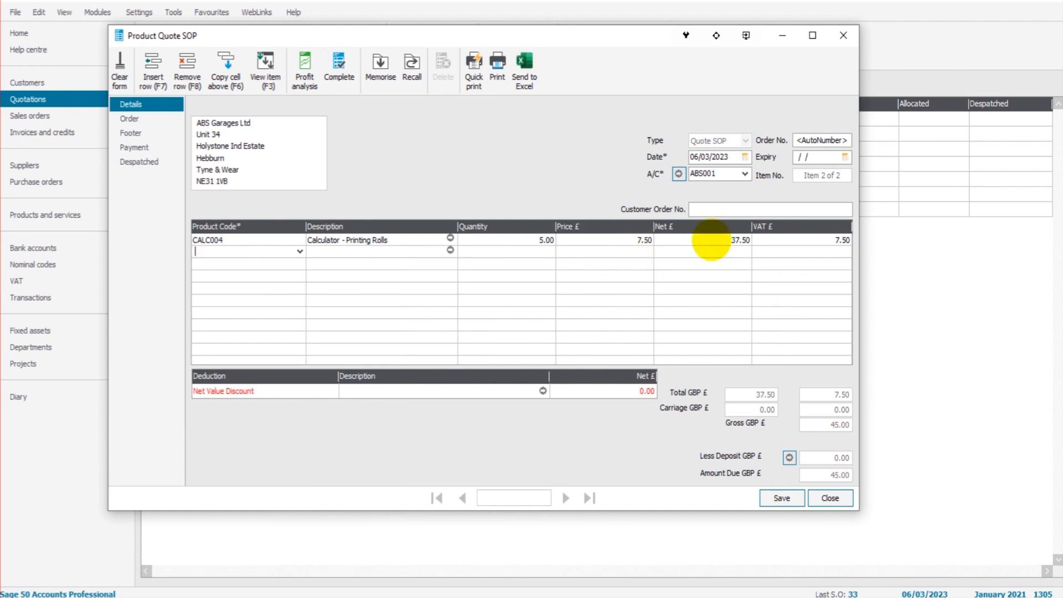
pyautogui.click(237, 242)
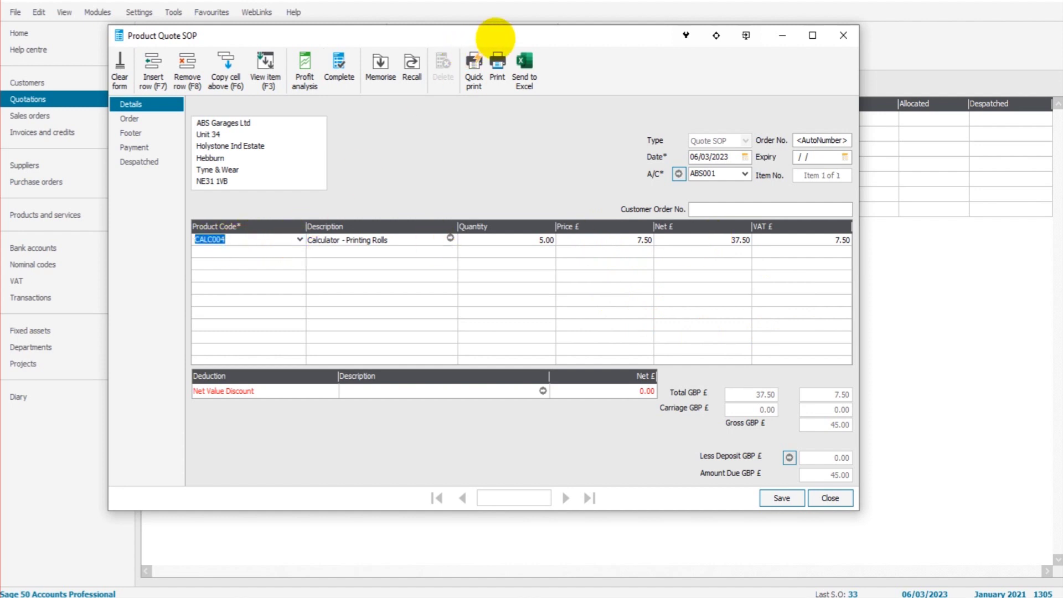
pyautogui.moveTo(491, 39); pyautogui.dragTo(588, 36)
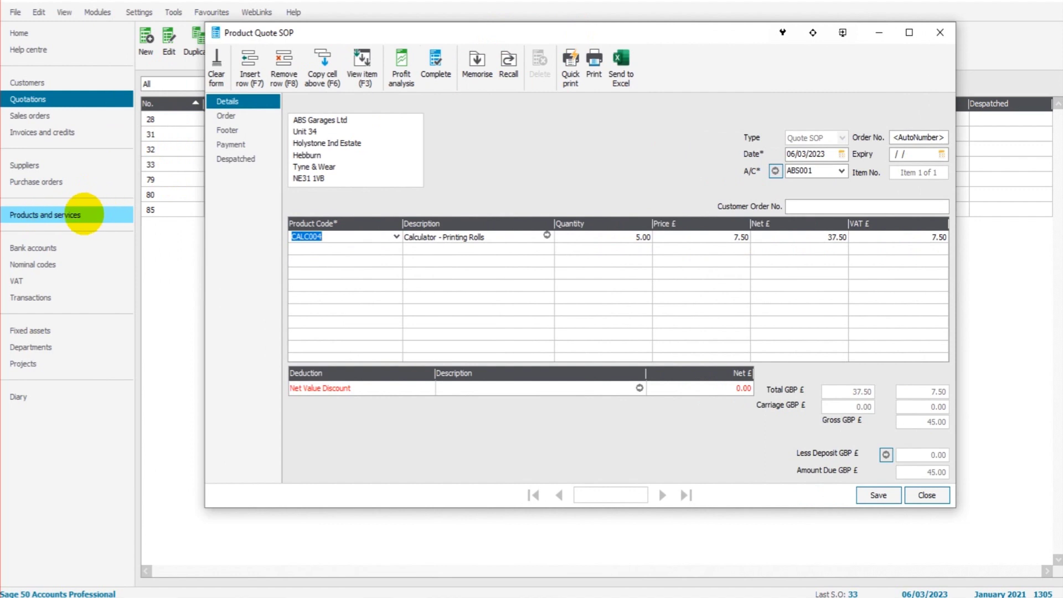
pyautogui.moveTo(683, 35); pyautogui.dragTo(614, 44)
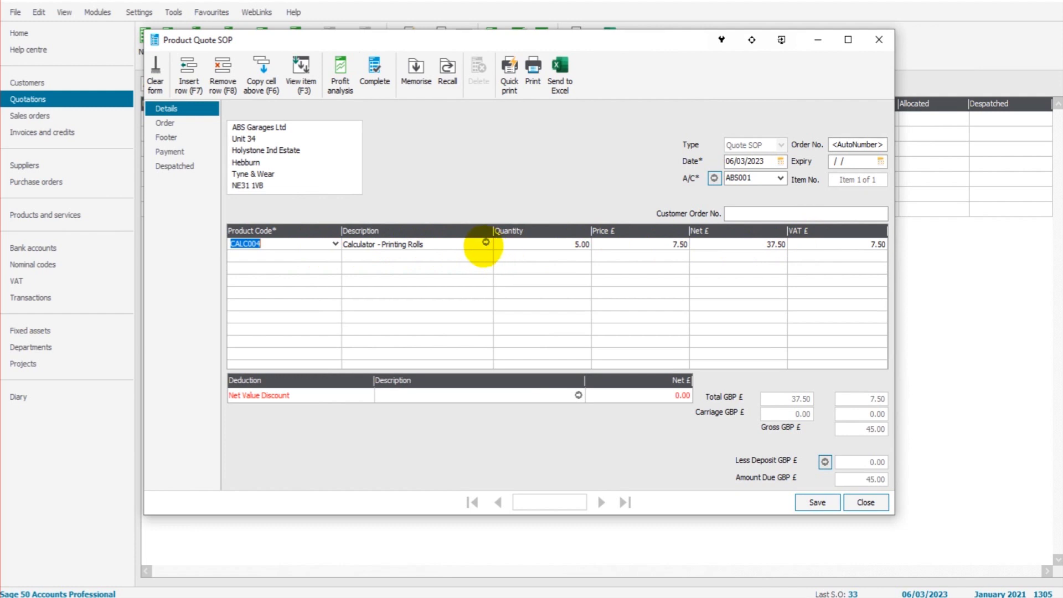
pyautogui.click(486, 242)
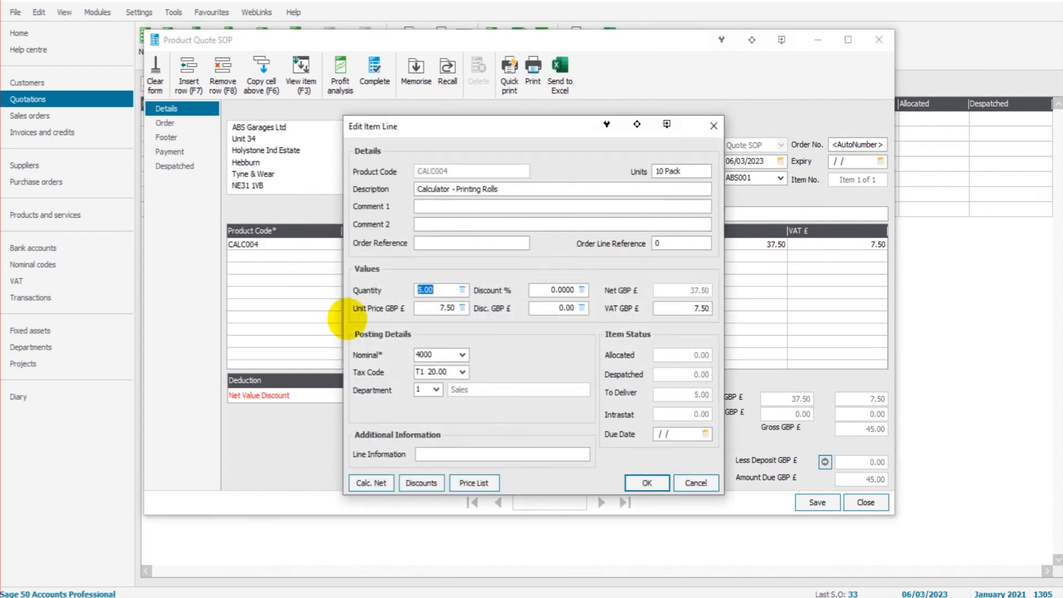
pyautogui.click(480, 208)
pyautogui.click(472, 226)
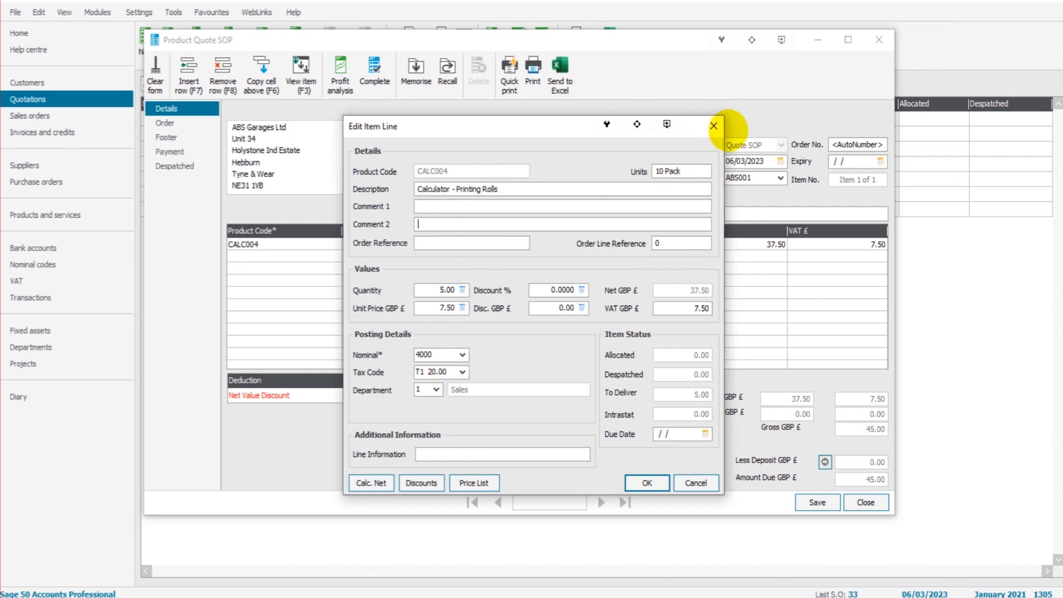
pyautogui.click(713, 125)
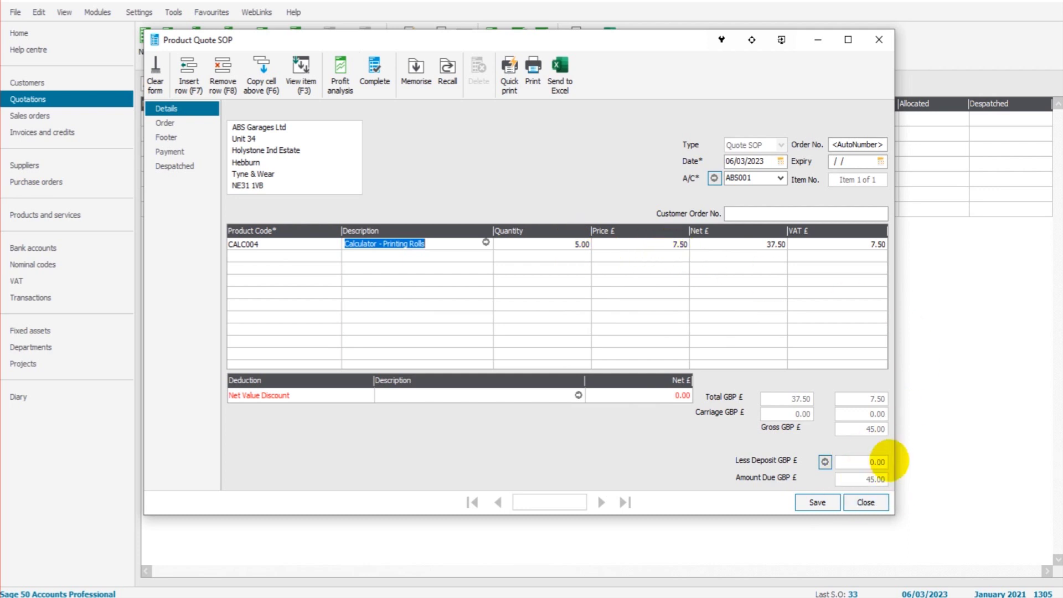
# - Save the ABS Garages quote as quote 34, accepting the date warning, and select it in the list
pyautogui.click(812, 502)
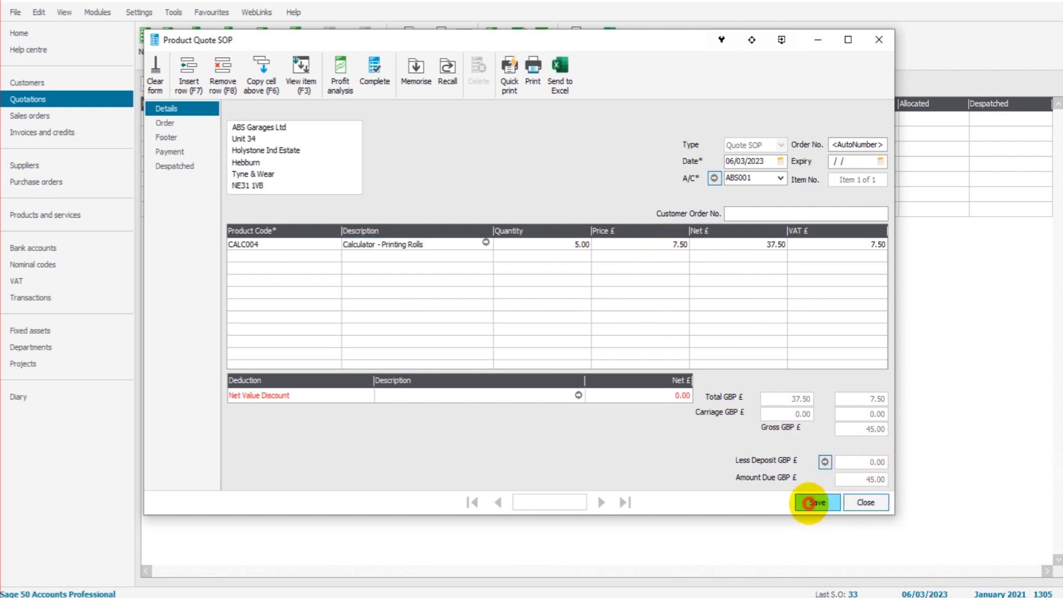
pyautogui.click(477, 308)
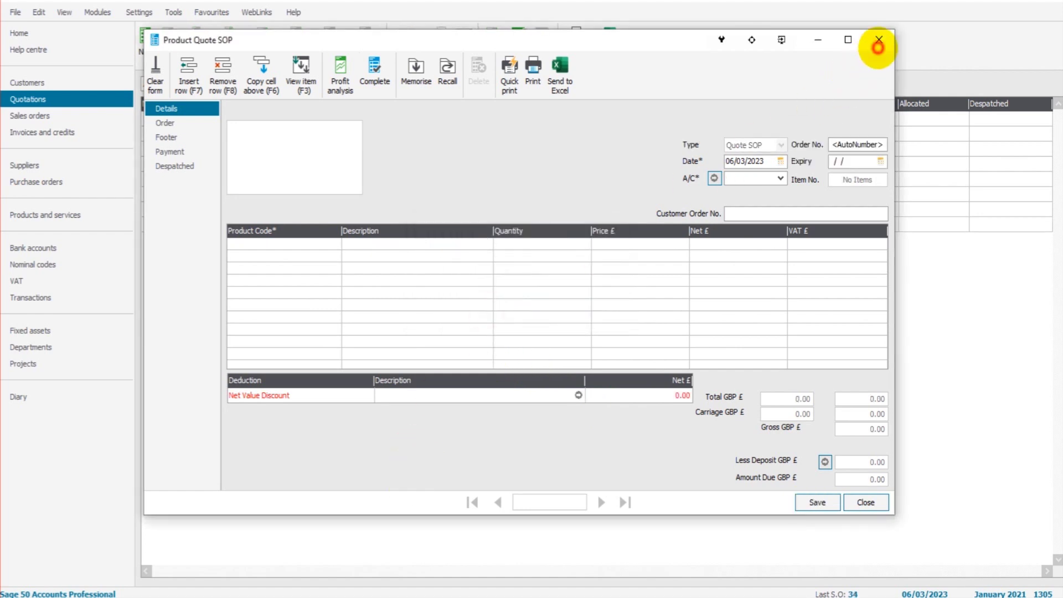
pyautogui.click(879, 40)
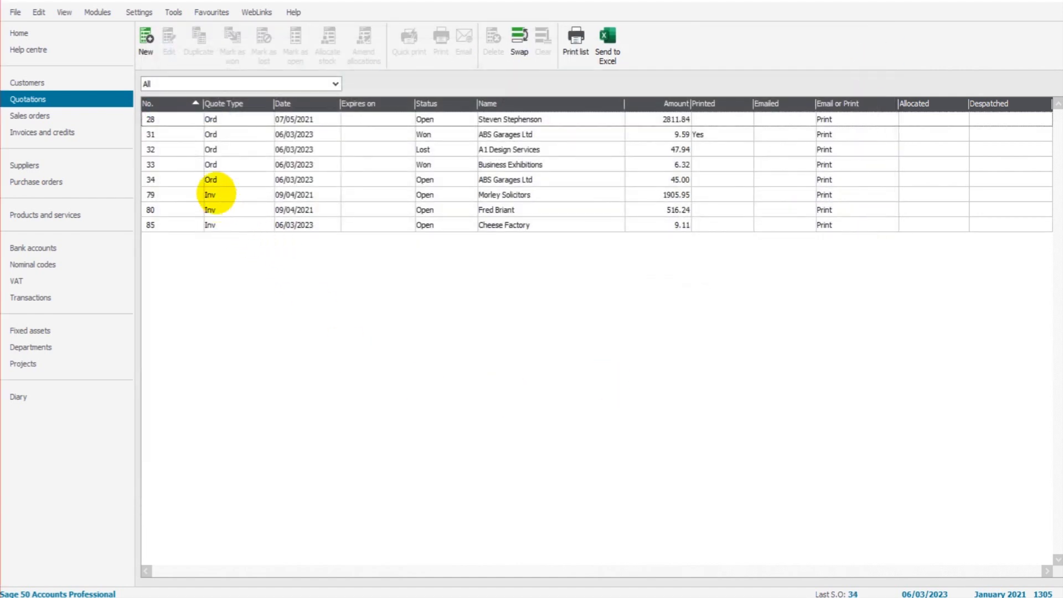
pyautogui.click(227, 180)
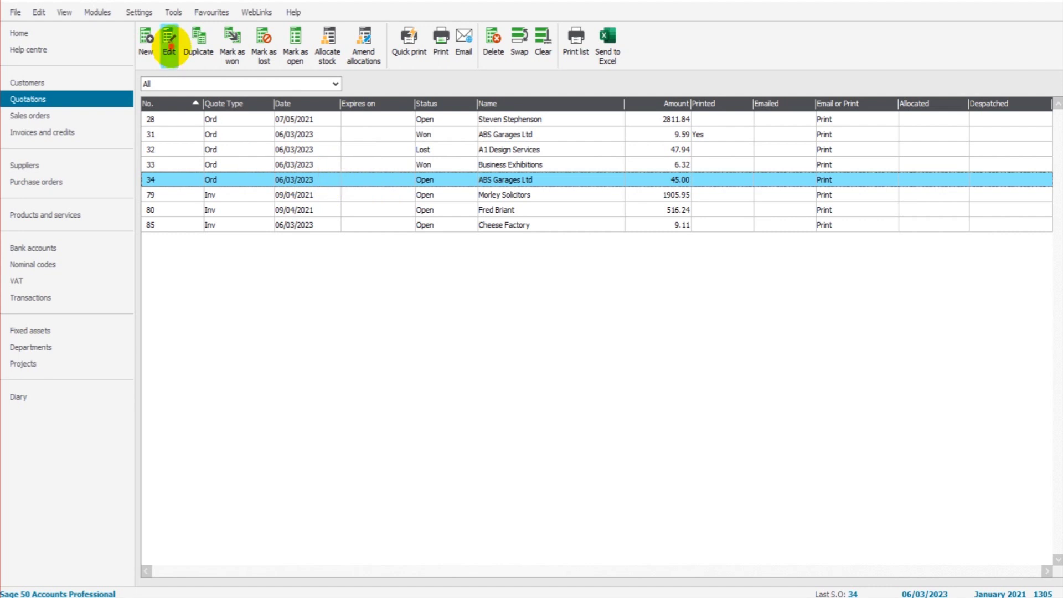
# - Change quote 34's calculator price to 7.25, bringing the total to 43.50, and save it
pyautogui.click(170, 44)
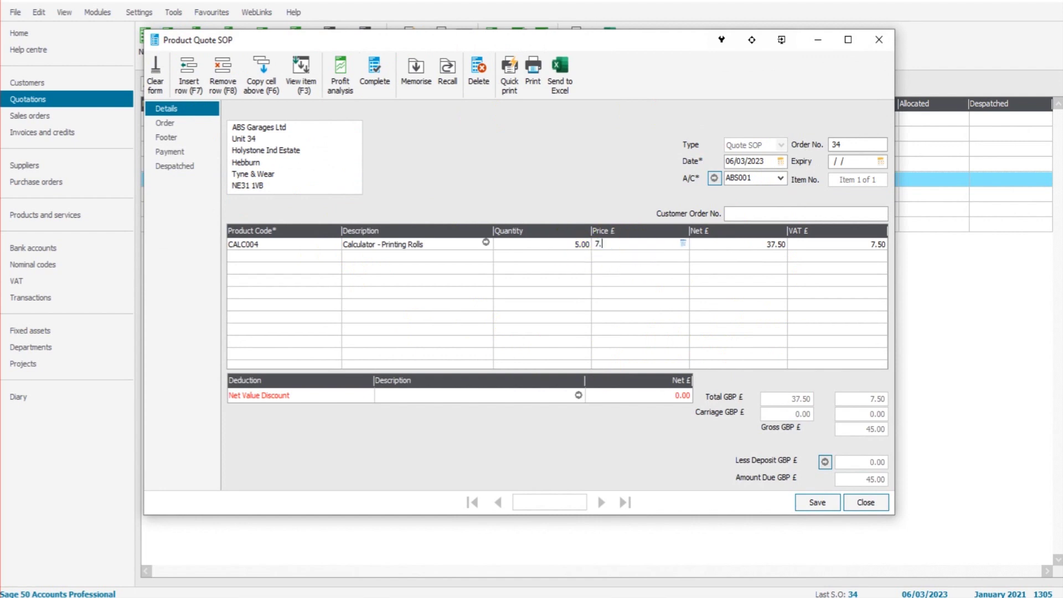
pyautogui.press('Return')
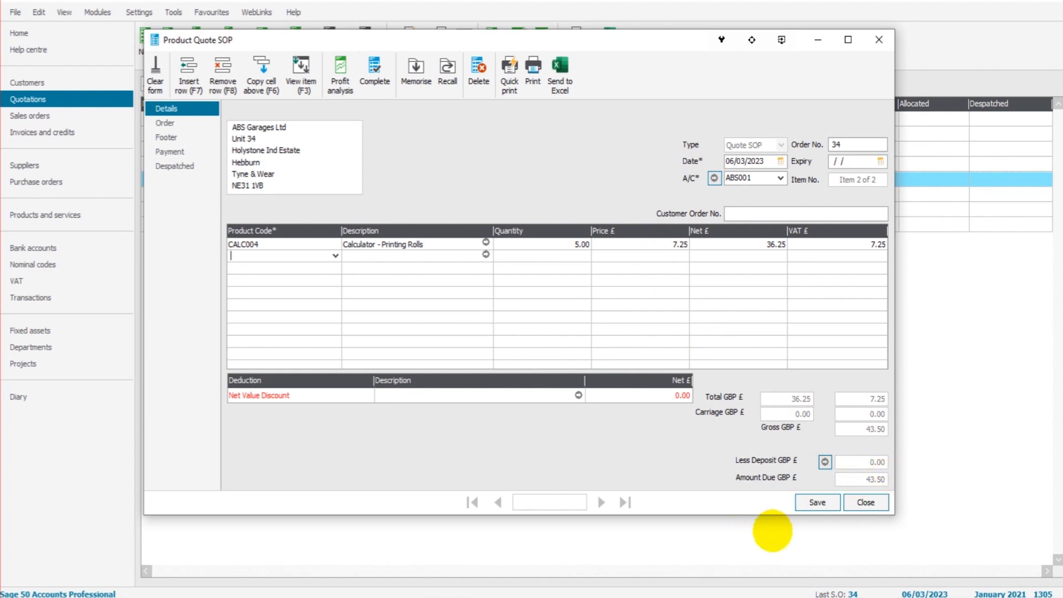
pyautogui.click(818, 502)
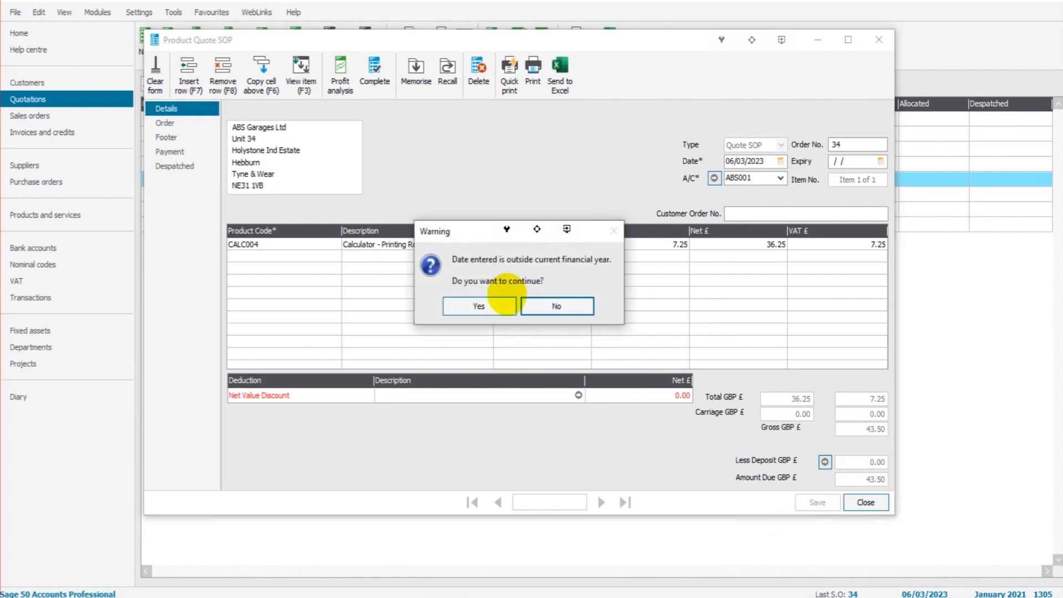
pyautogui.click(480, 305)
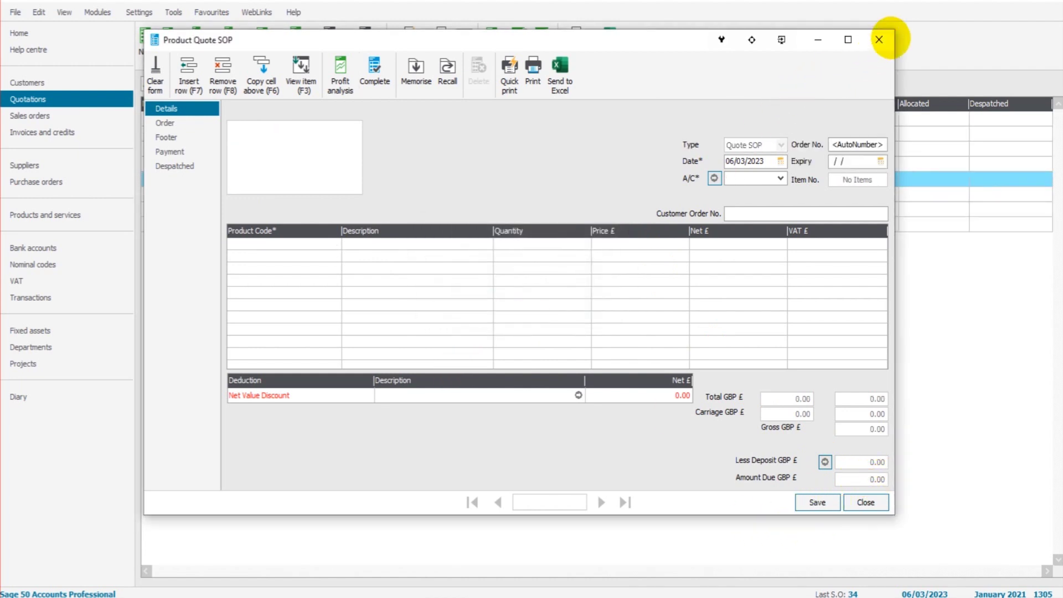
# - Close the quote window and select quote 34, now showing 43.50
pyautogui.click(880, 39)
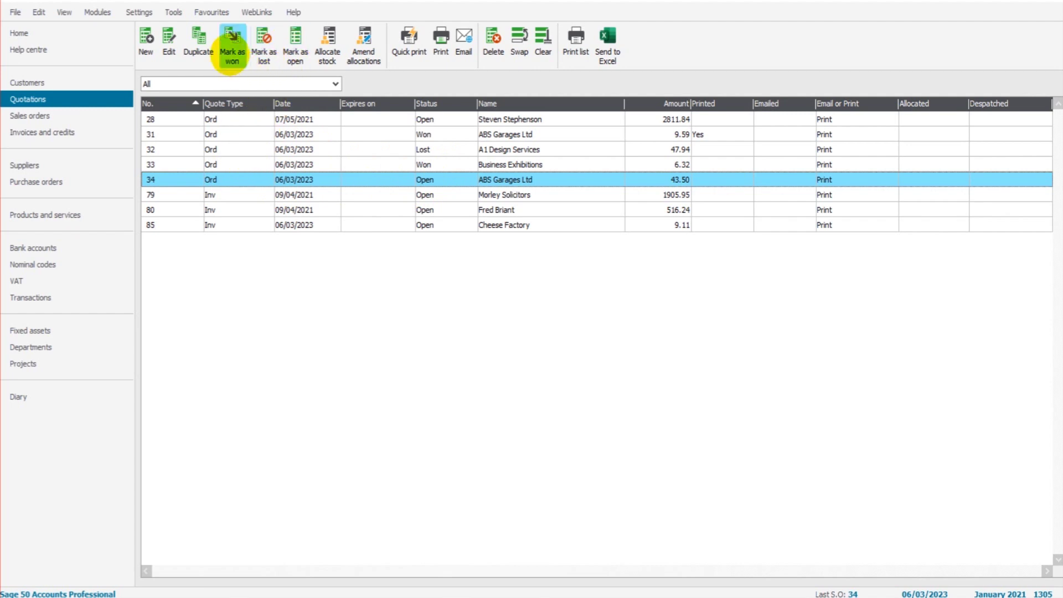
pyautogui.click(430, 180)
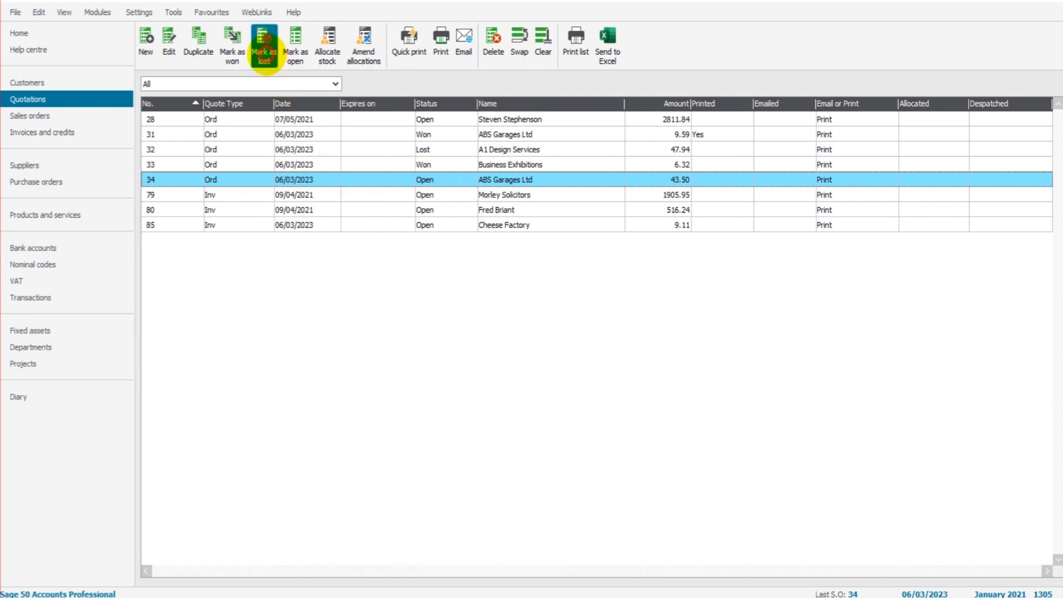
pyautogui.click(264, 48)
pyautogui.click(583, 331)
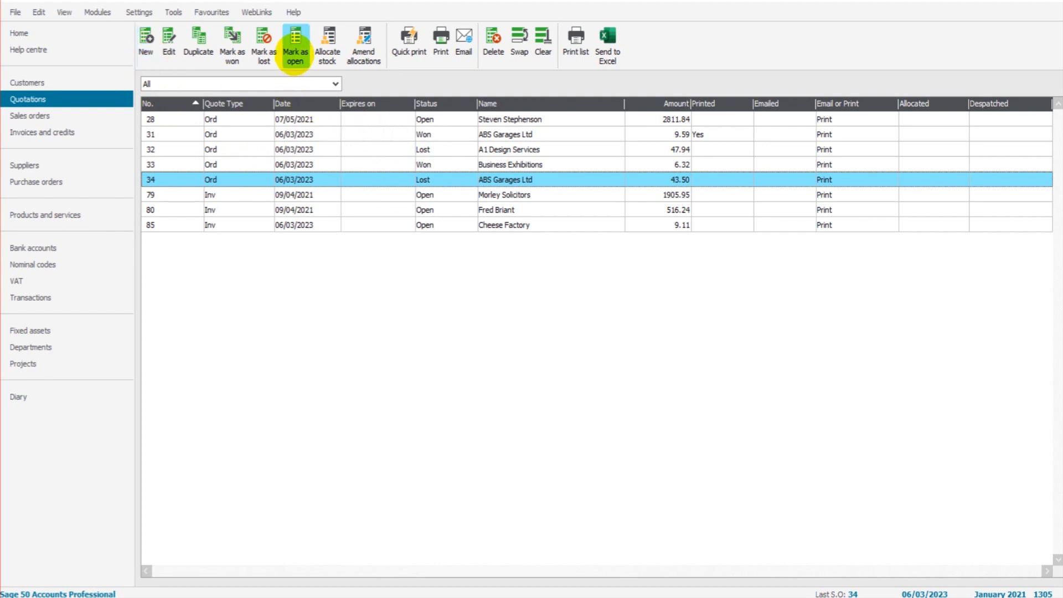
pyautogui.click(295, 44)
pyautogui.click(576, 329)
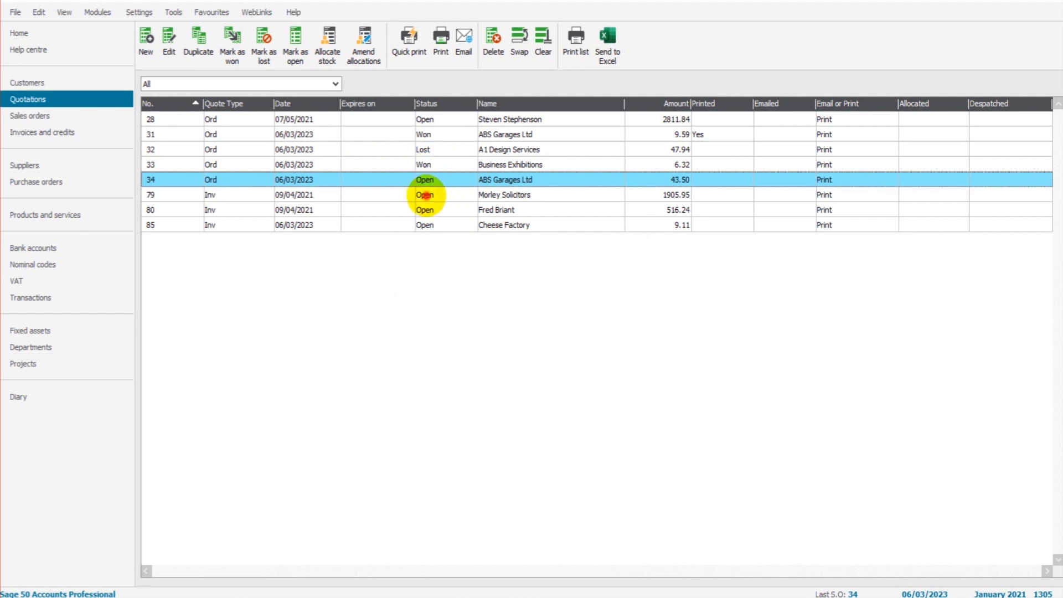
pyautogui.click(424, 195)
pyautogui.click(429, 180)
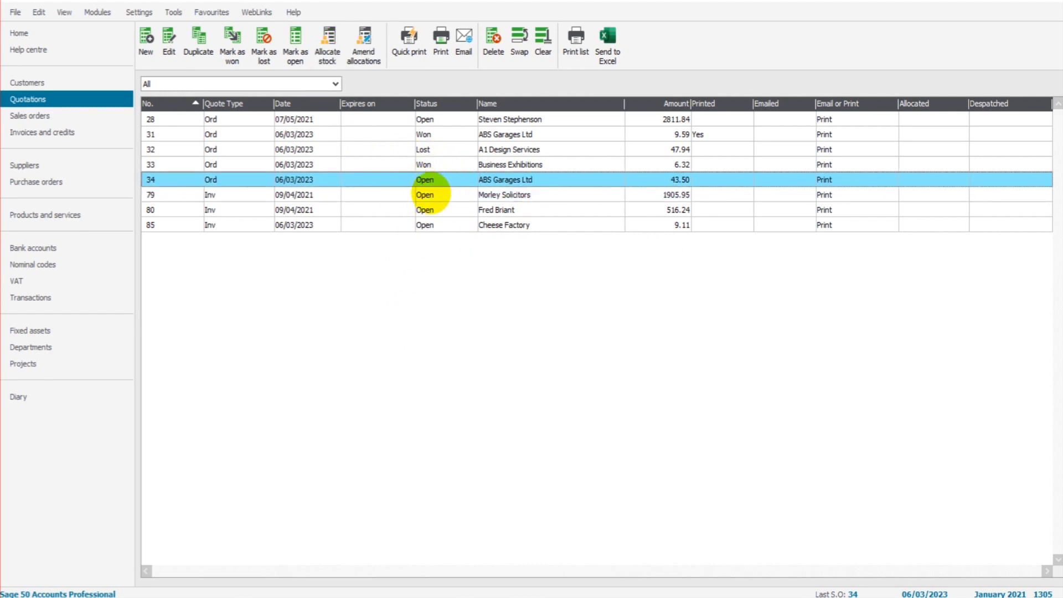
pyautogui.click(430, 193)
pyautogui.click(427, 180)
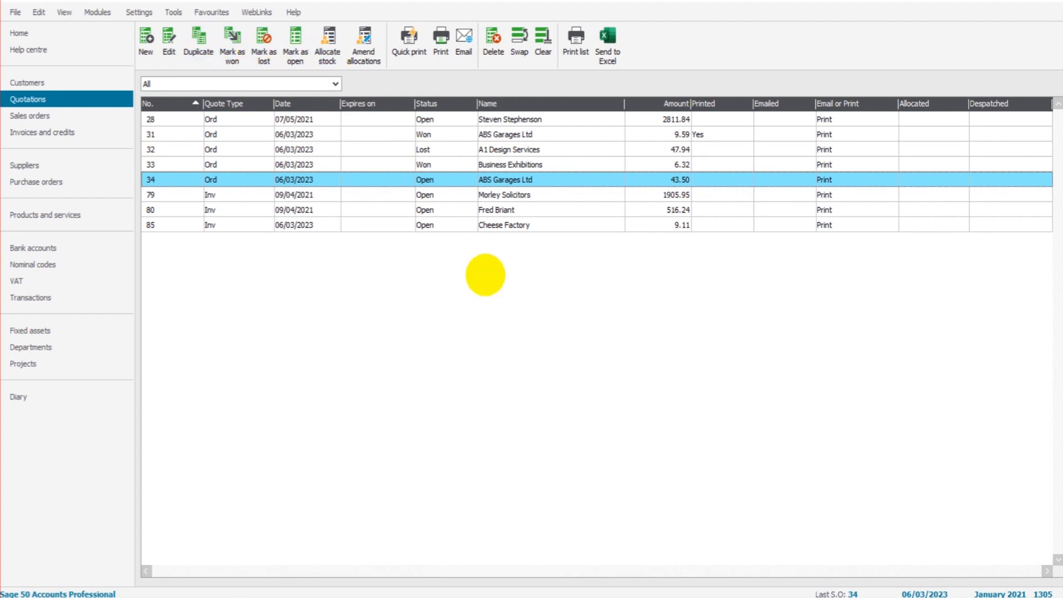
pyautogui.click(454, 196)
pyautogui.click(446, 179)
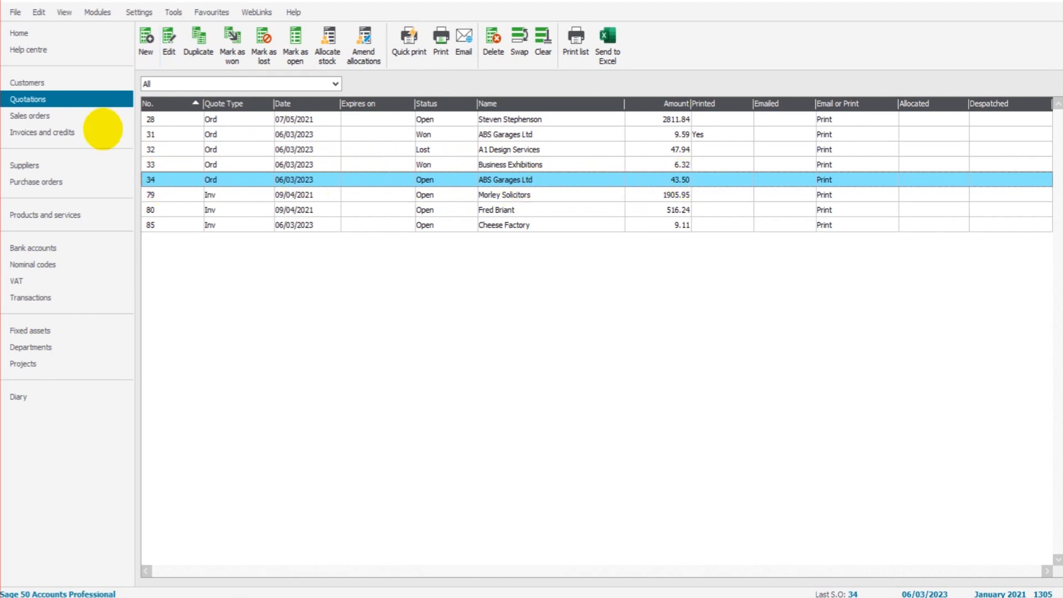
# - Check the Sales Orders and Invoices lists, then return to Quotations with quote 34 still Open
pyautogui.click(72, 117)
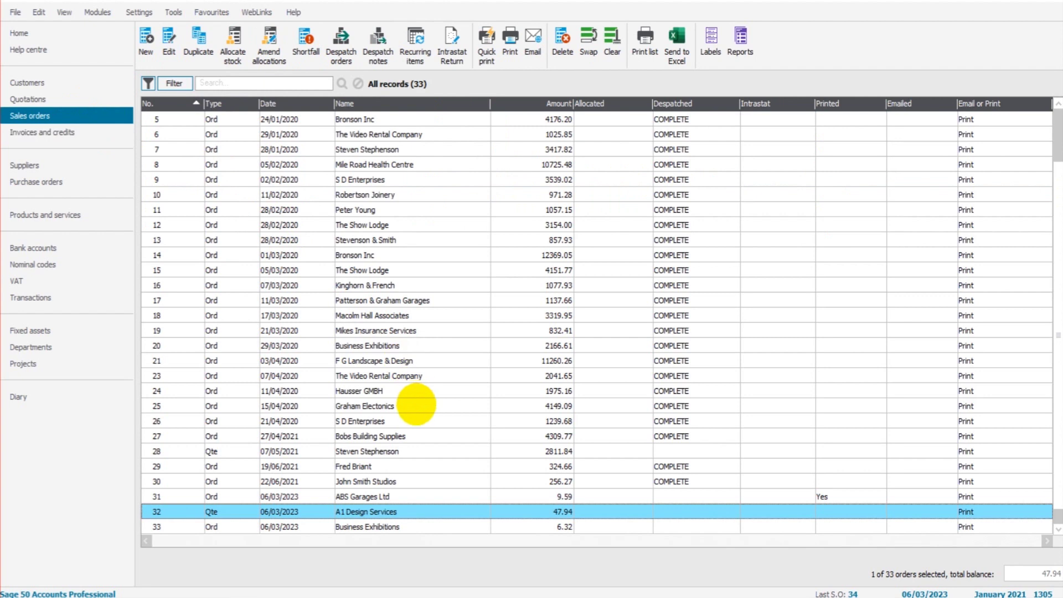
pyautogui.click(372, 526)
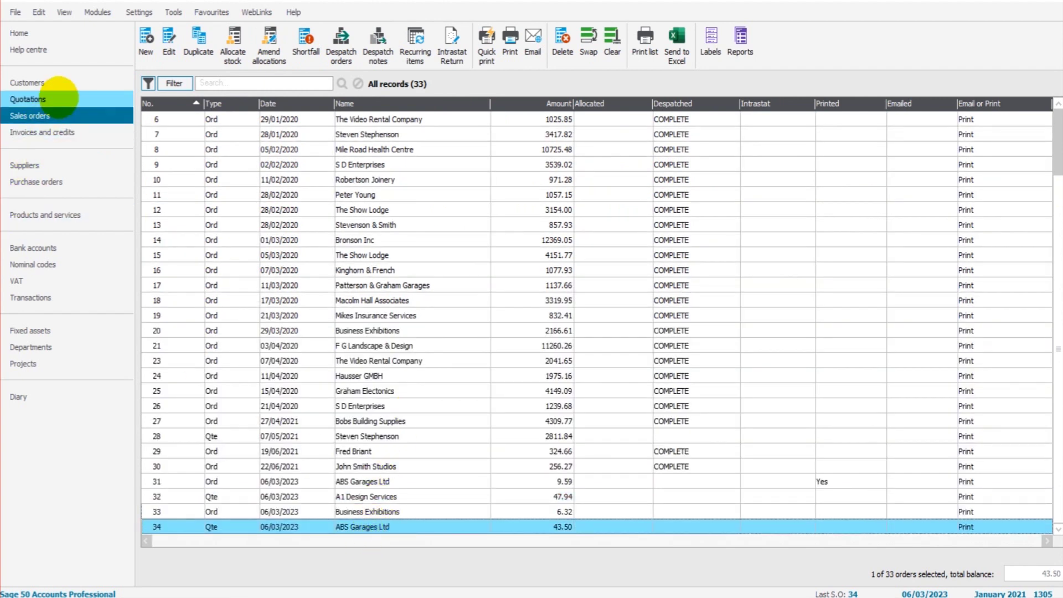
pyautogui.click(58, 98)
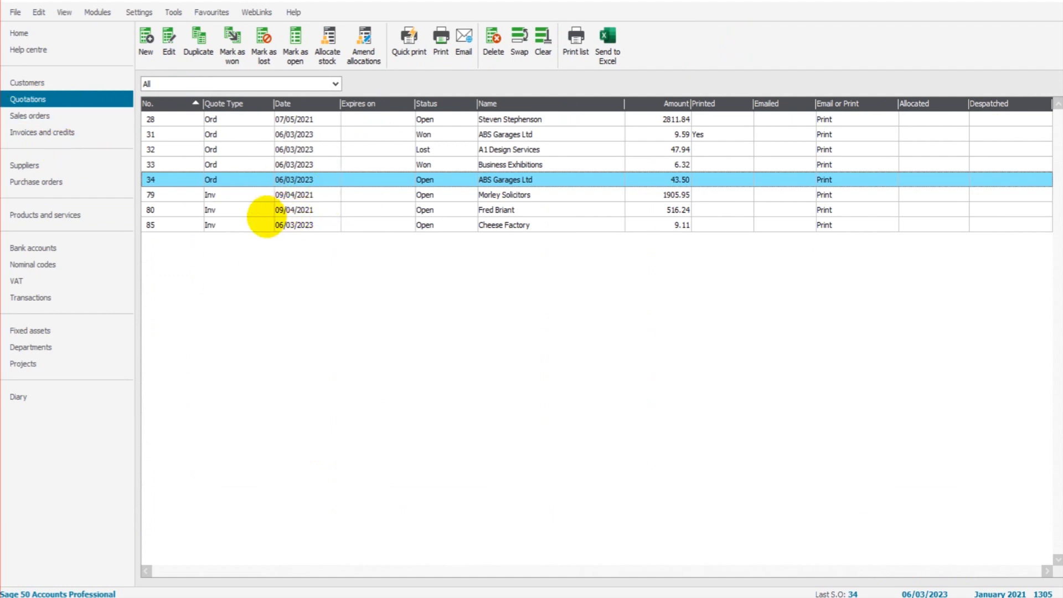
pyautogui.click(74, 116)
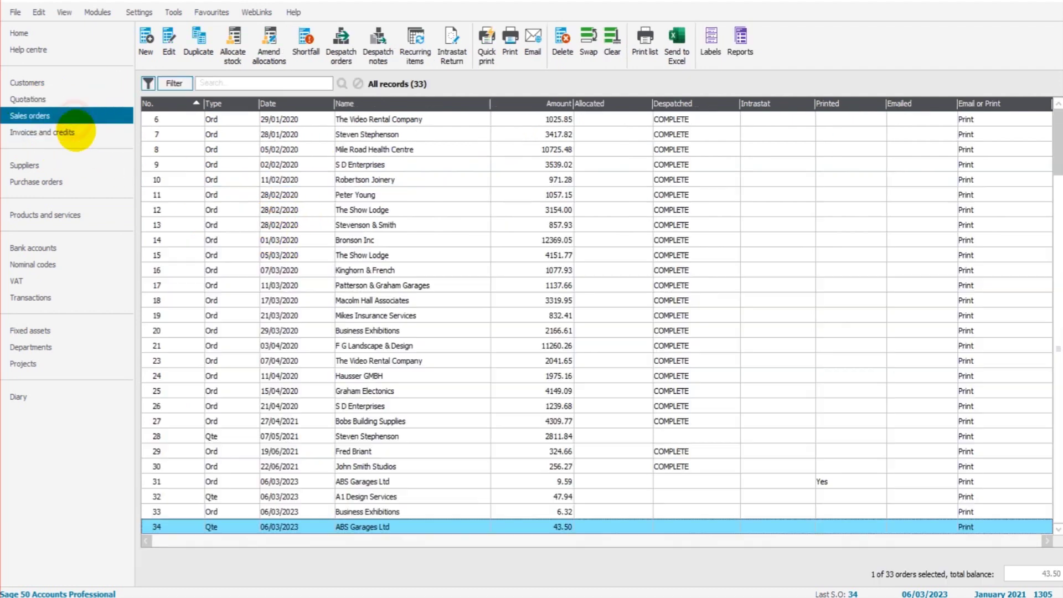
pyautogui.click(76, 131)
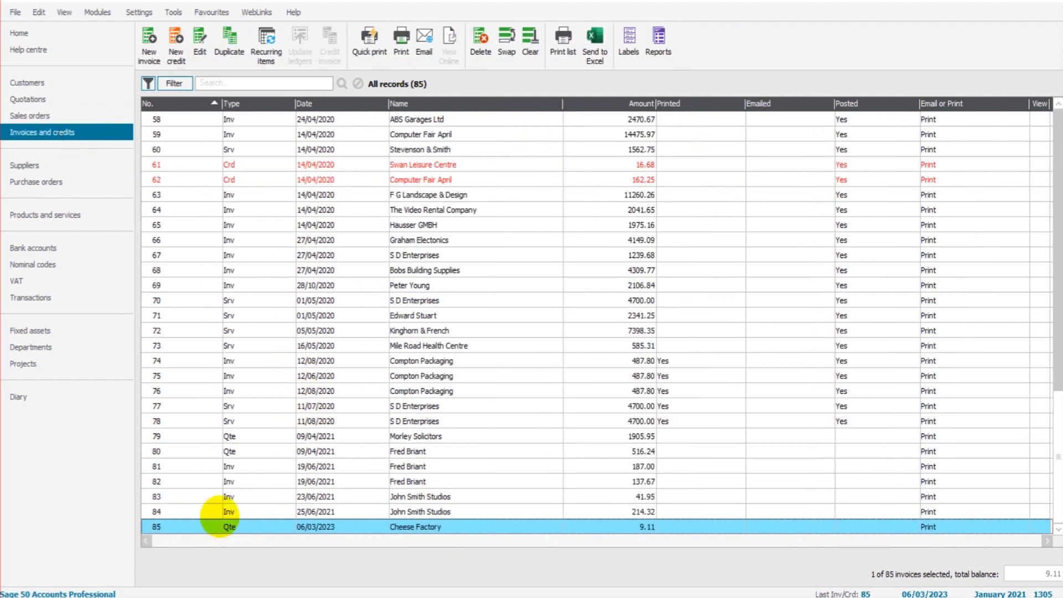
pyautogui.click(47, 115)
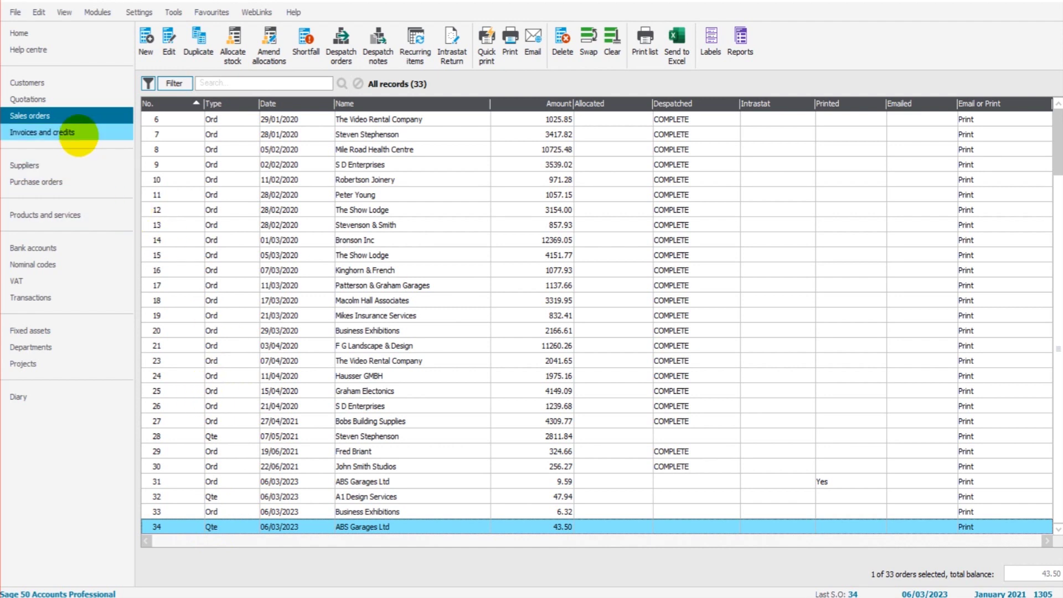
pyautogui.click(78, 133)
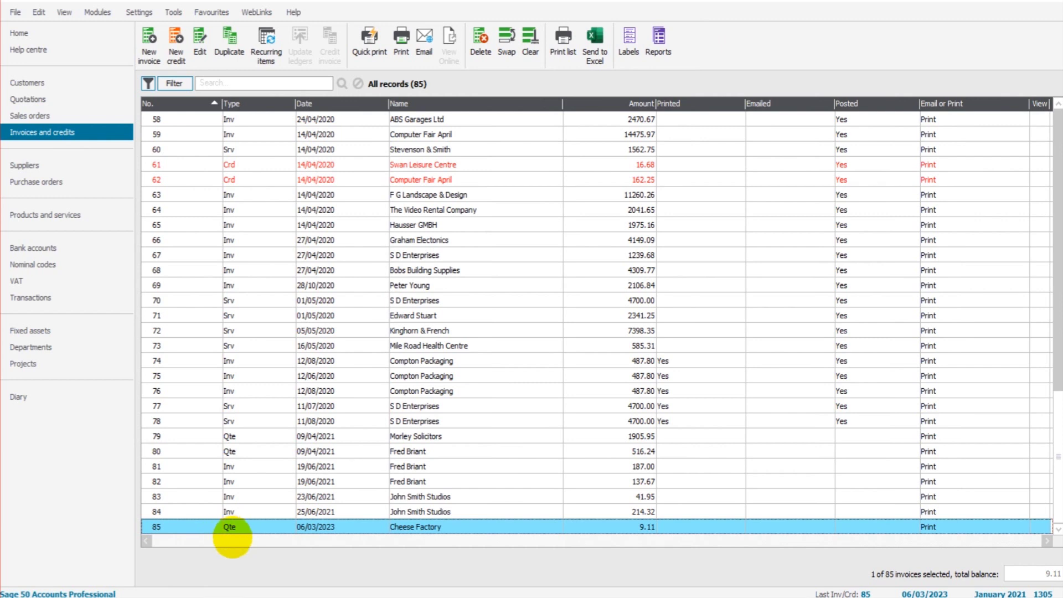
pyautogui.click(235, 394)
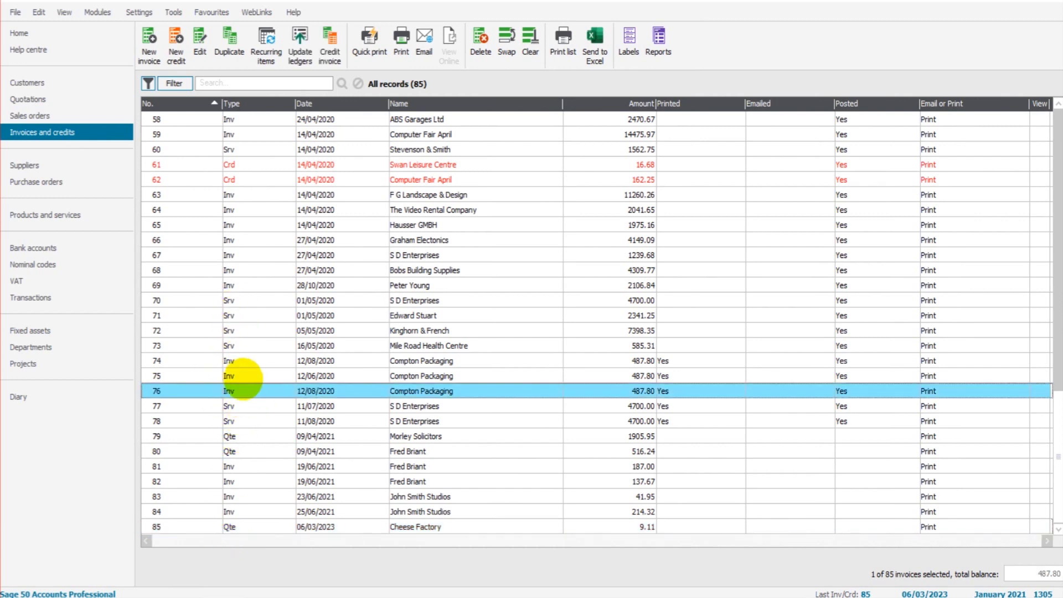
pyautogui.click(28, 99)
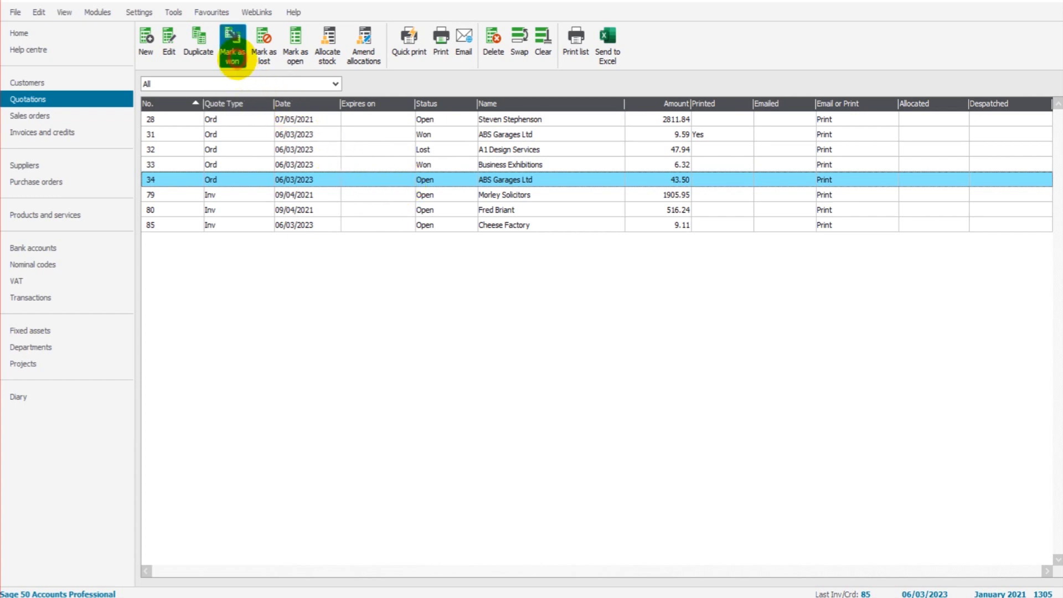
# - Mark ABS Garages quote 34 as won and check the resulting sales order
pyautogui.click(233, 52)
pyautogui.click(571, 330)
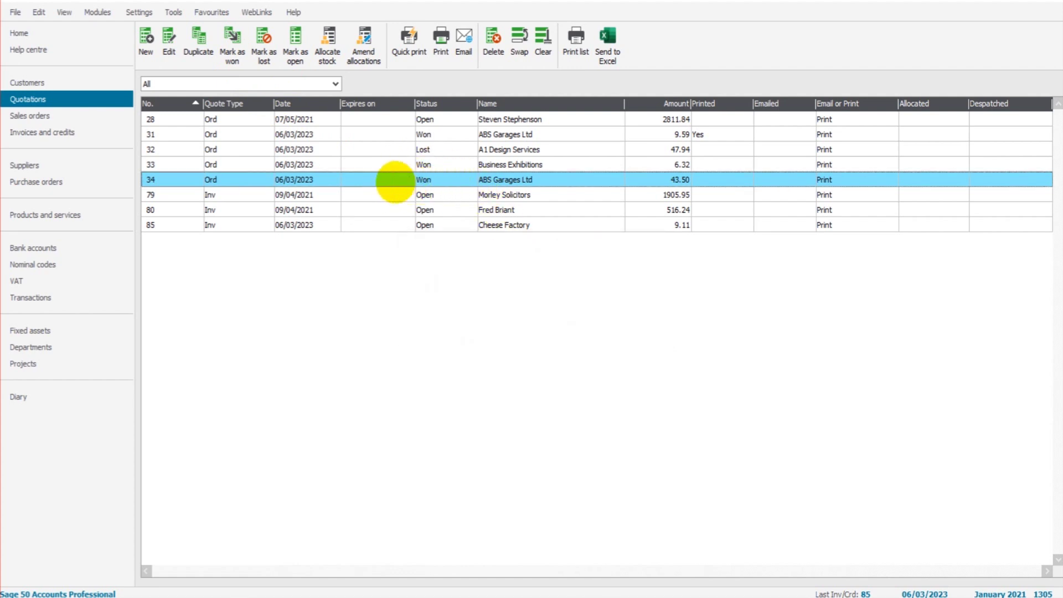
pyautogui.click(61, 116)
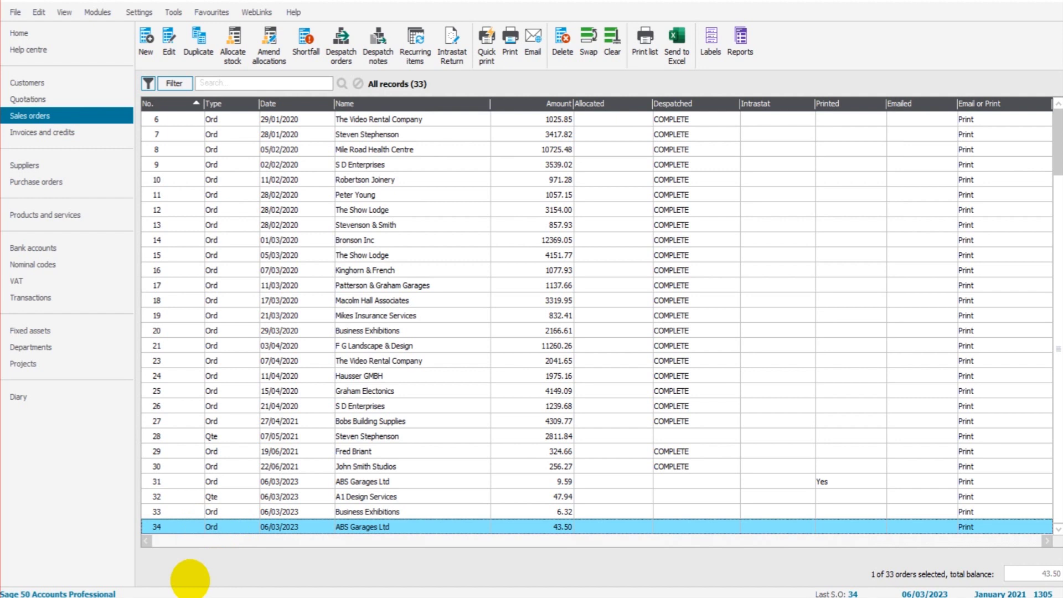
pyautogui.click(70, 131)
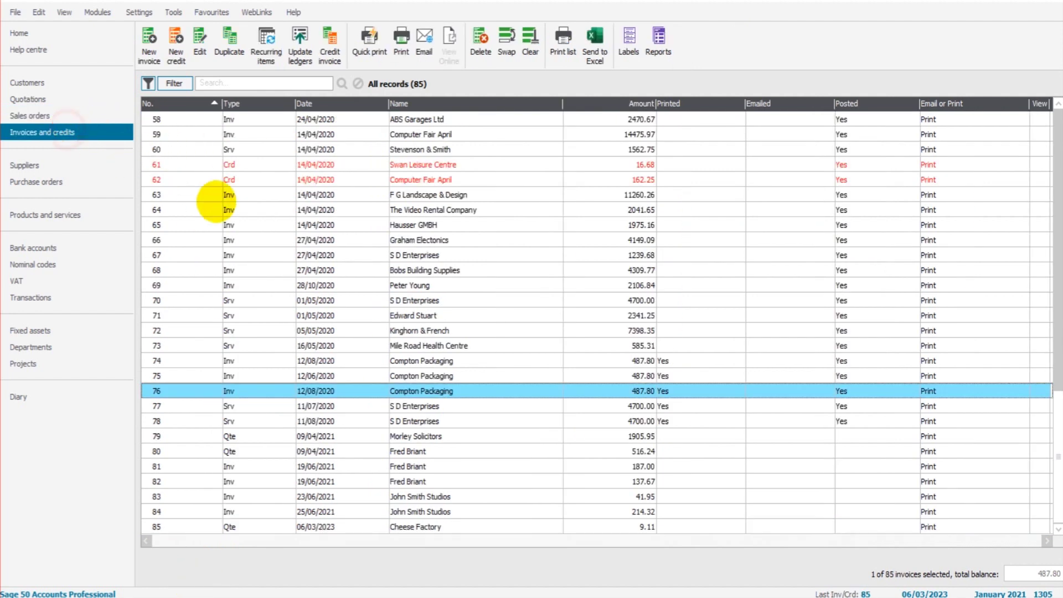
pyautogui.click(299, 526)
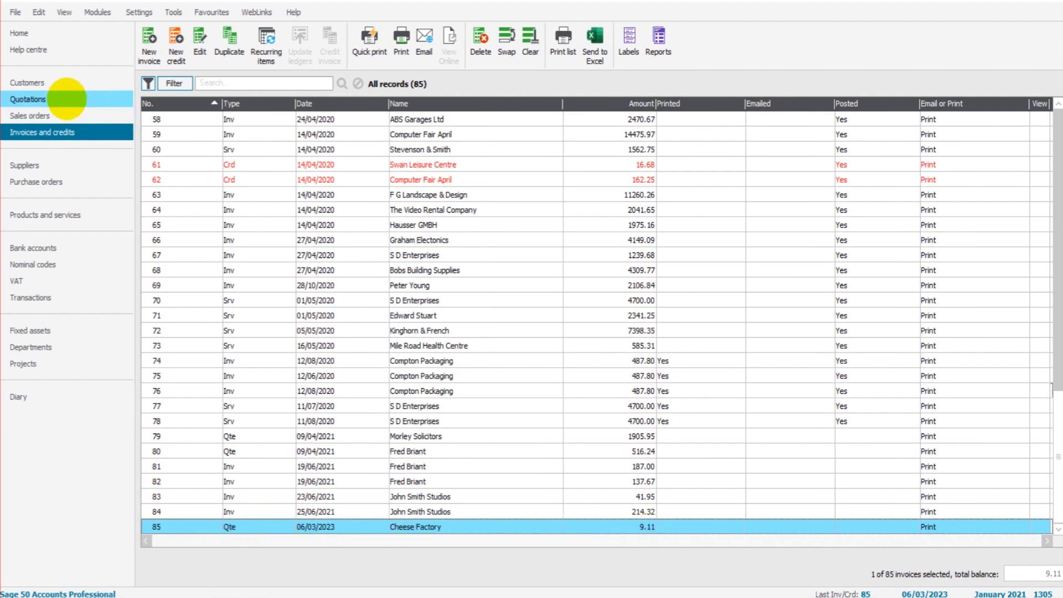
pyautogui.click(66, 99)
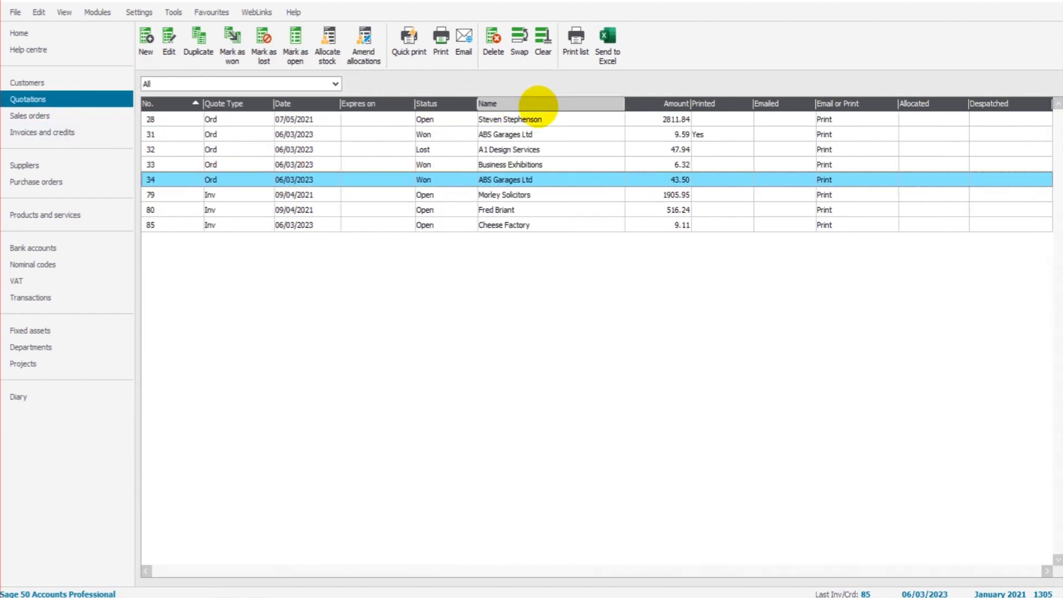
# - Mark Cheese Factory quote 85 as won and check the invoice it created
pyautogui.click(494, 225)
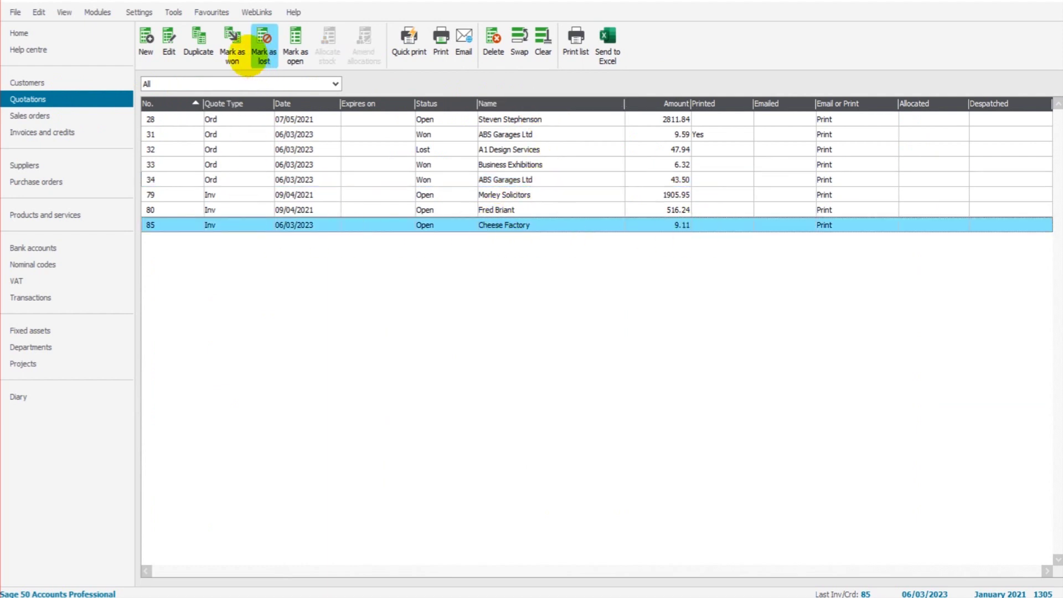
pyautogui.click(233, 45)
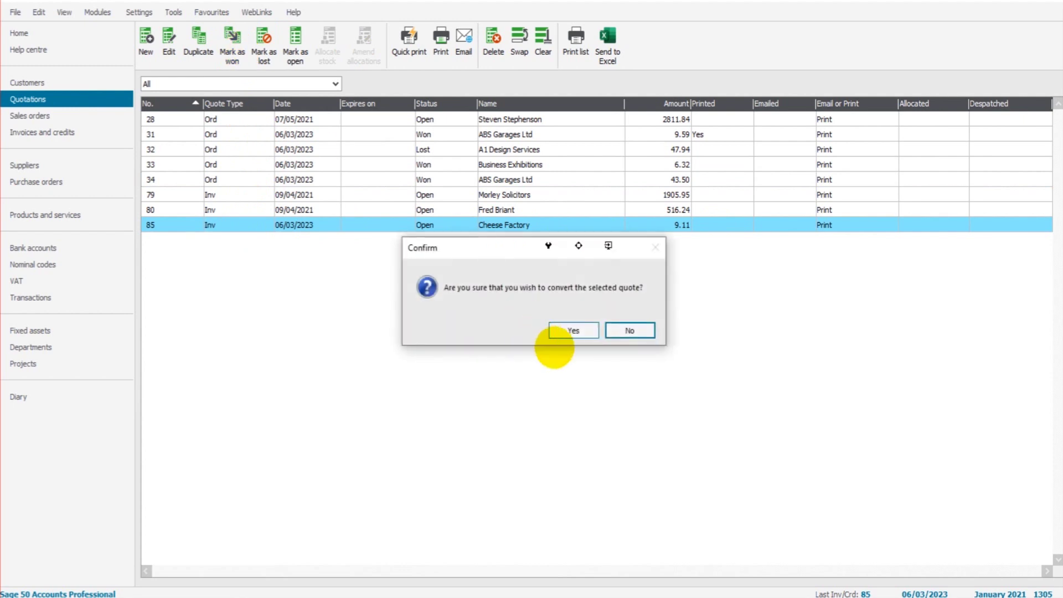
pyautogui.click(572, 331)
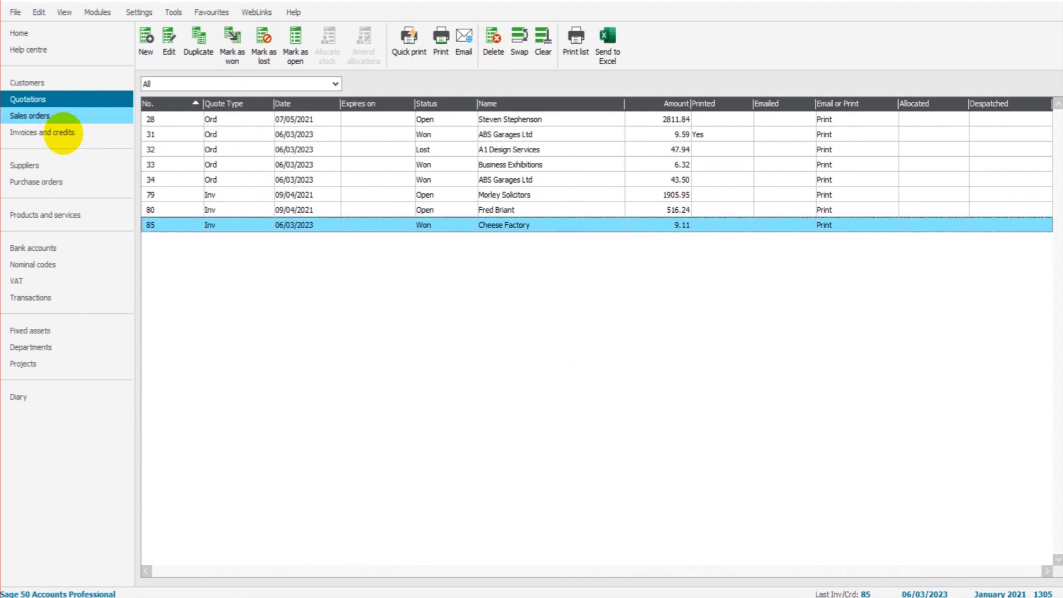
pyautogui.click(59, 133)
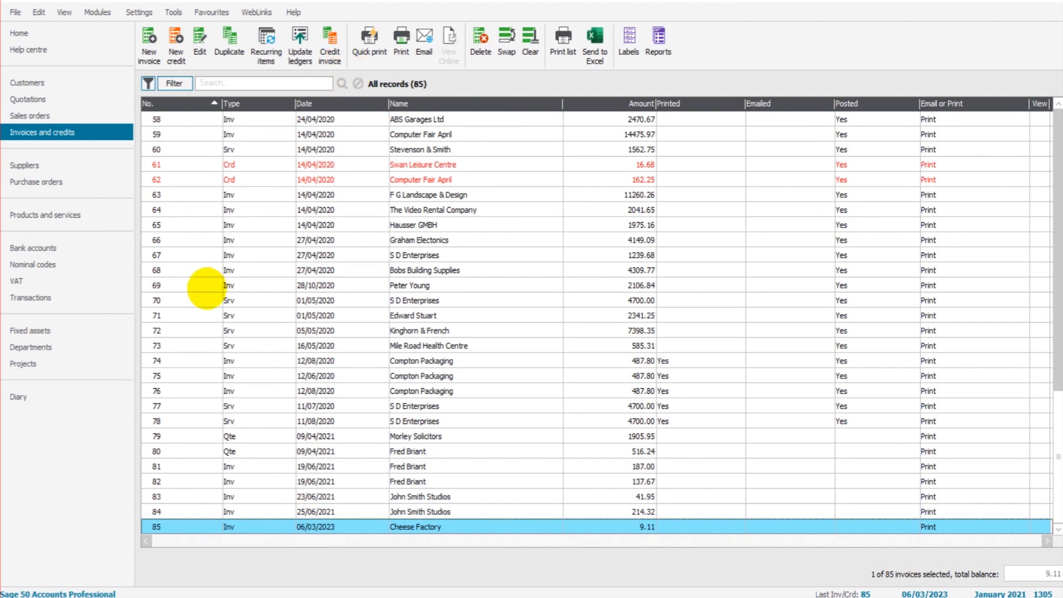
pyautogui.click(65, 98)
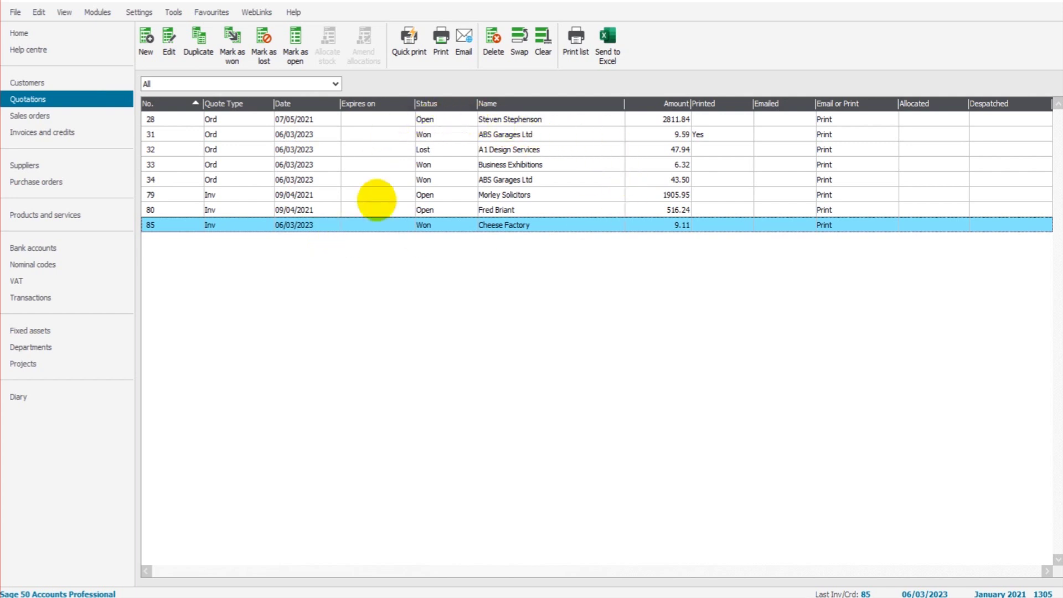
pyautogui.click(454, 134)
pyautogui.click(452, 119)
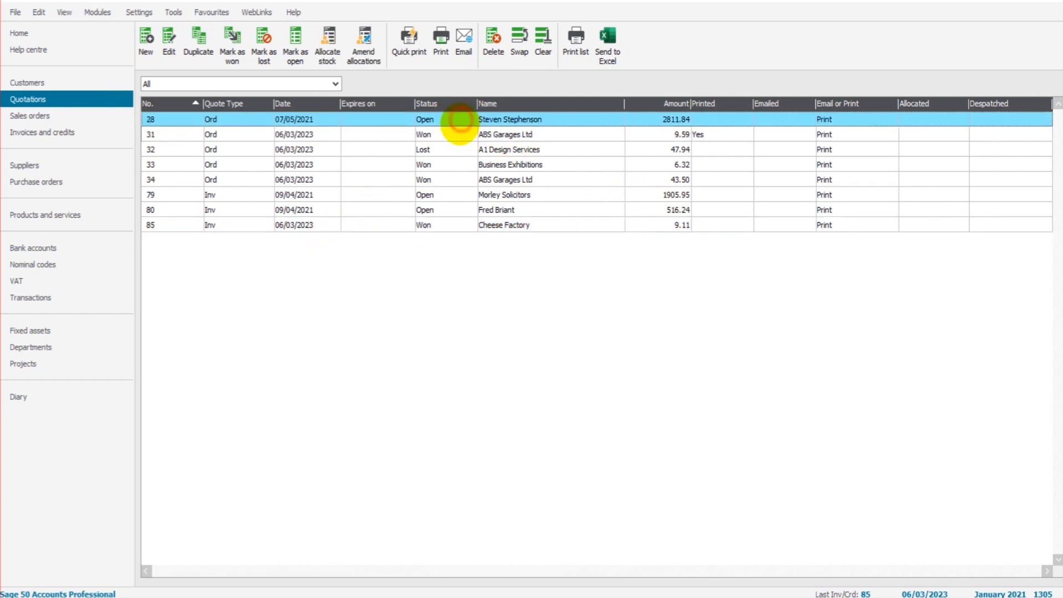
pyautogui.click(452, 133)
pyautogui.click(442, 148)
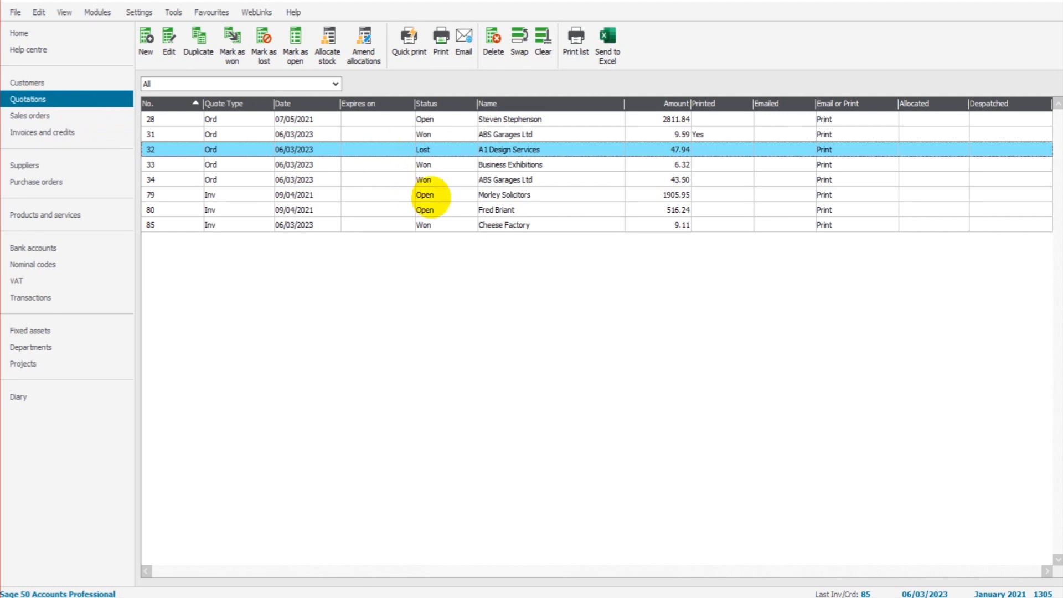
pyautogui.click(62, 114)
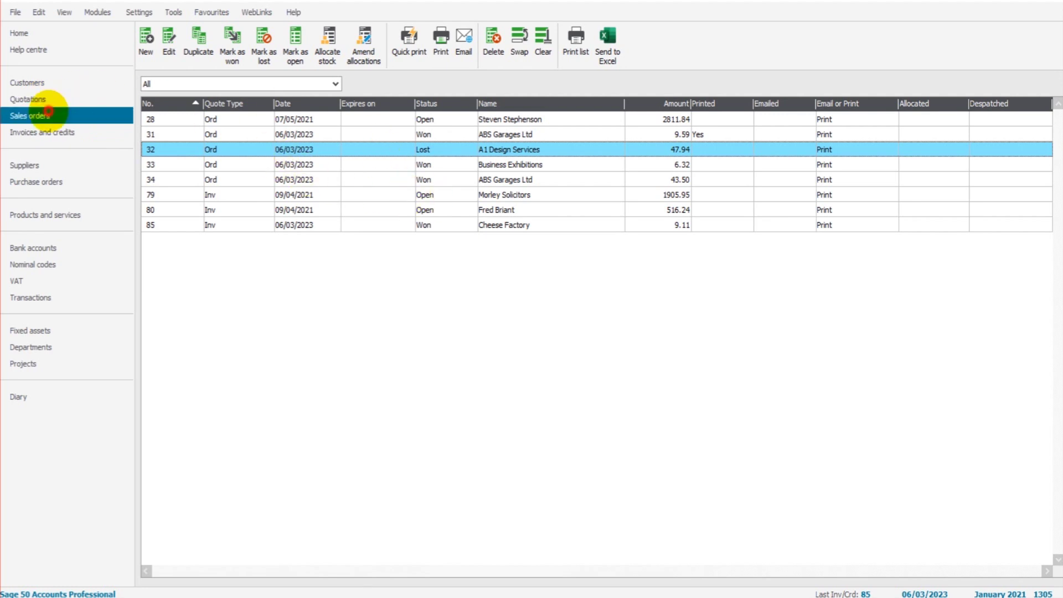
pyautogui.click(51, 133)
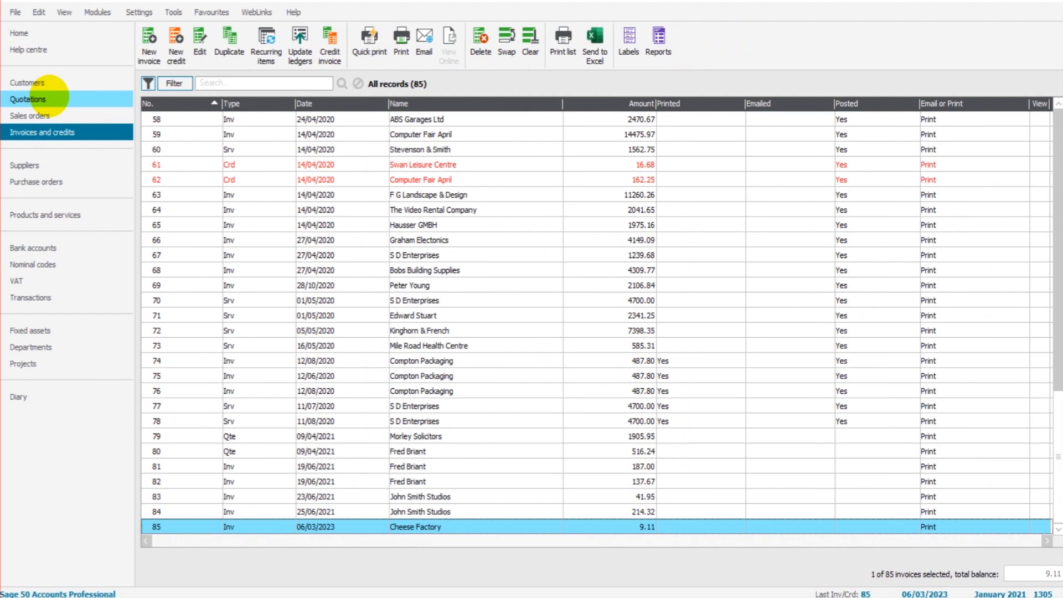
pyautogui.click(50, 97)
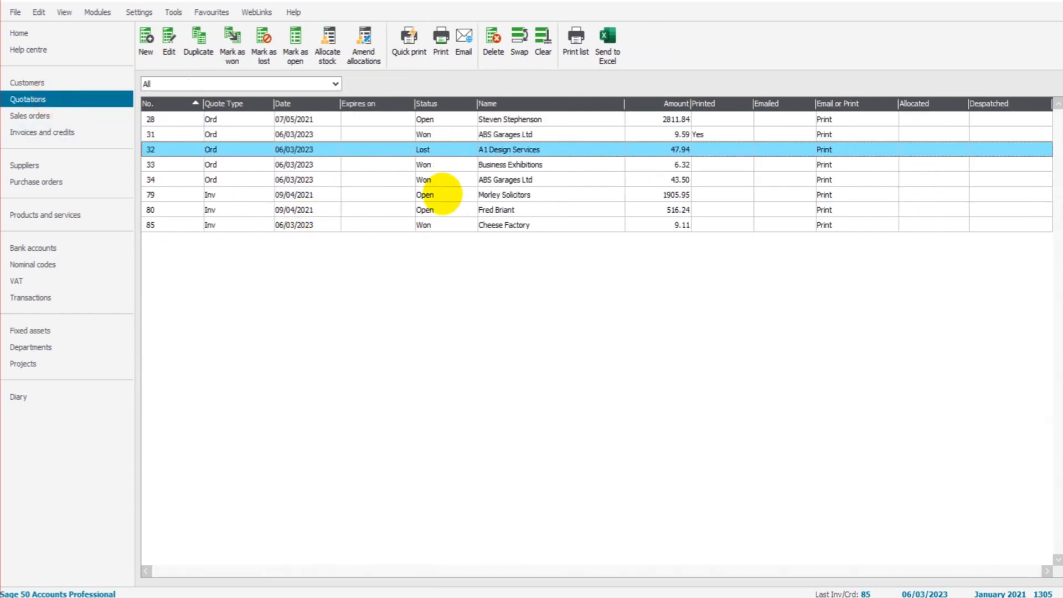
pyautogui.click(294, 225)
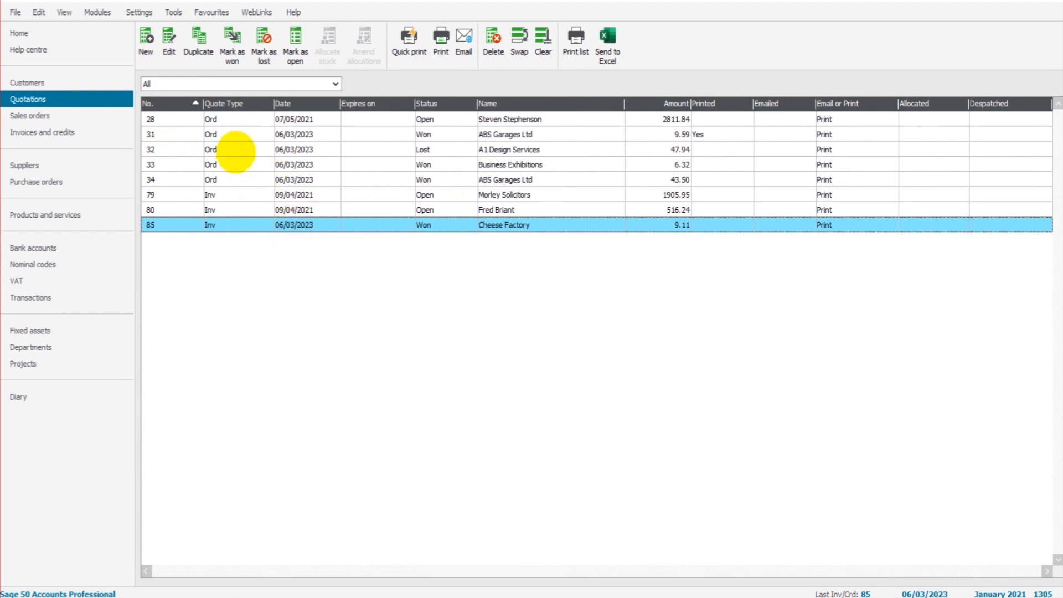
pyautogui.click(236, 149)
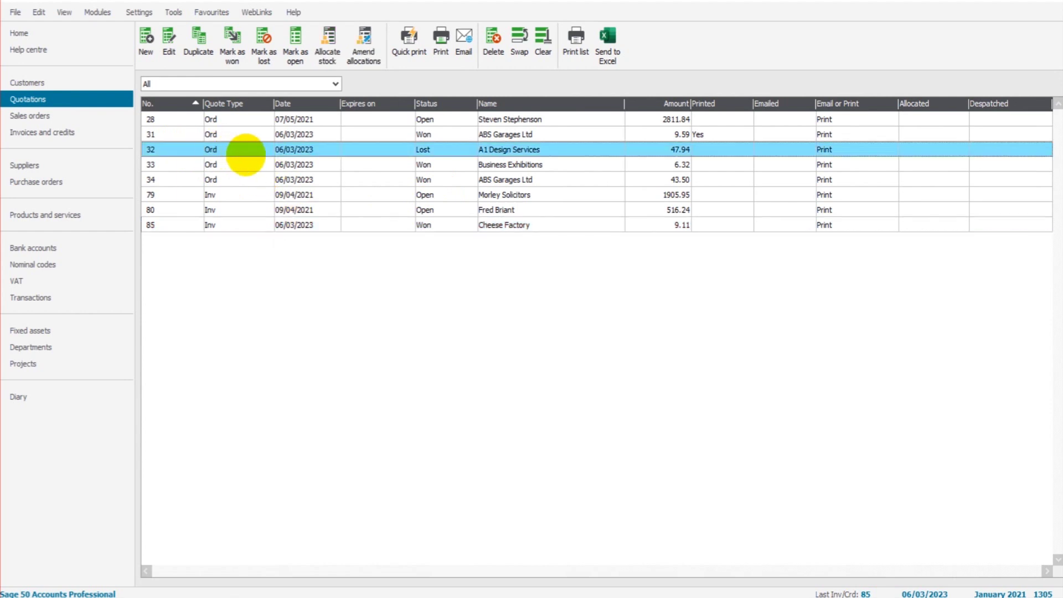
pyautogui.click(80, 118)
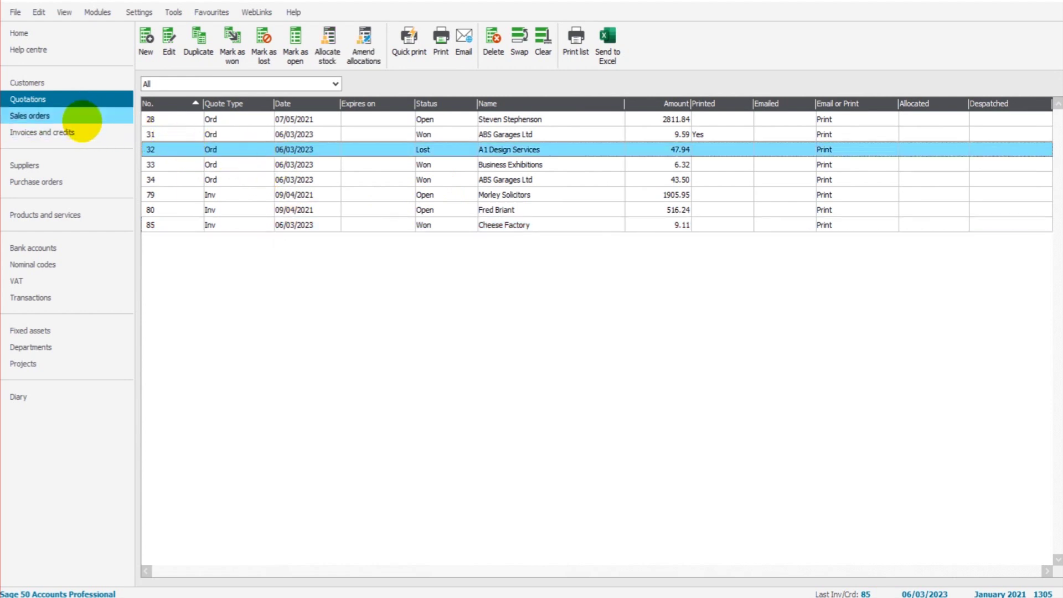
pyautogui.click(73, 133)
pyautogui.click(58, 99)
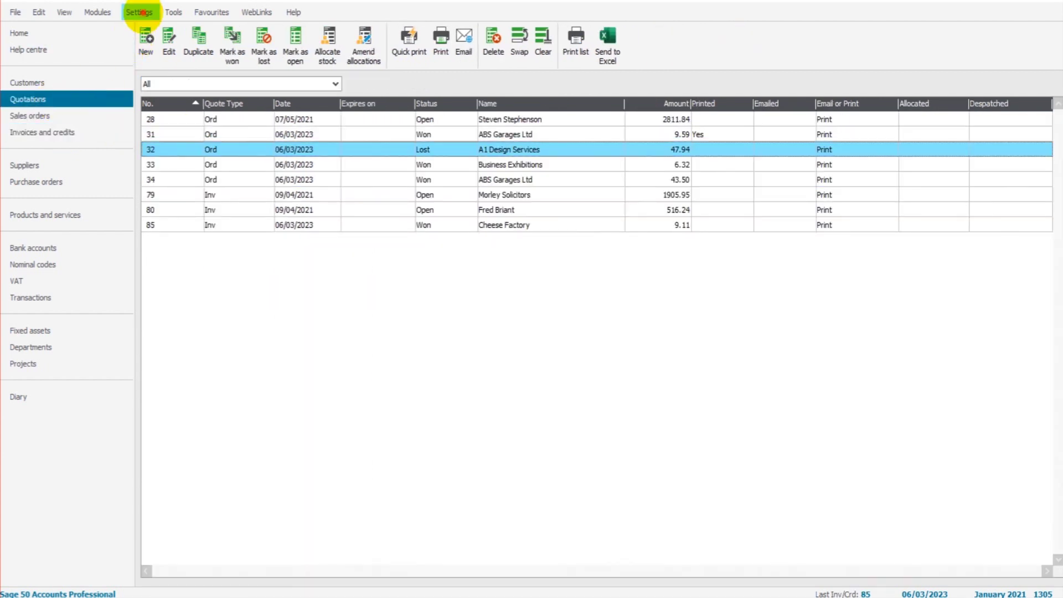
# - Set Invoice & Order Defaults so quotes convert to Invoices by default
pyautogui.click(139, 12)
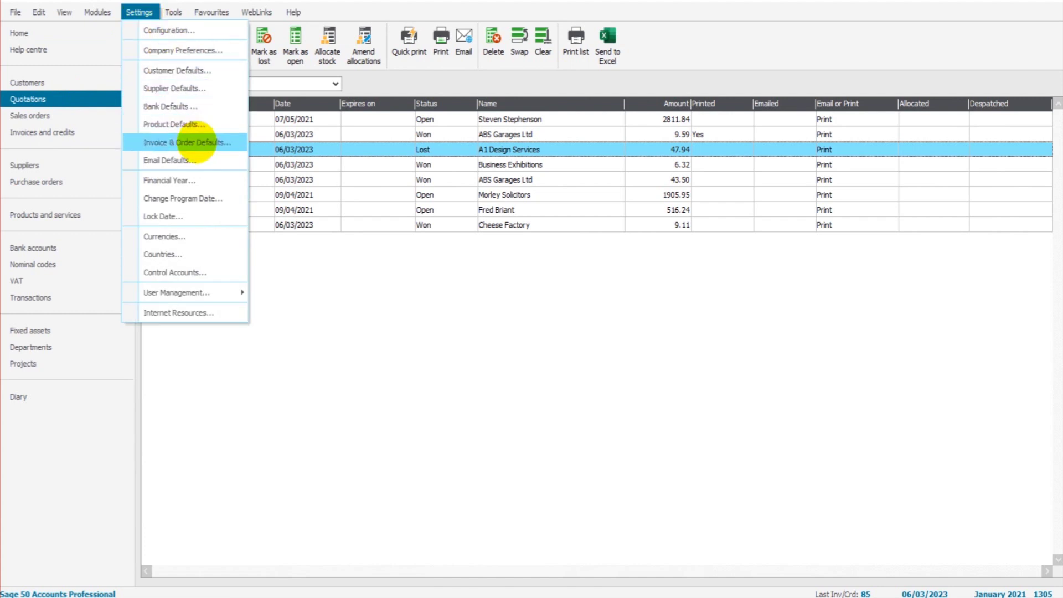
pyautogui.click(189, 138)
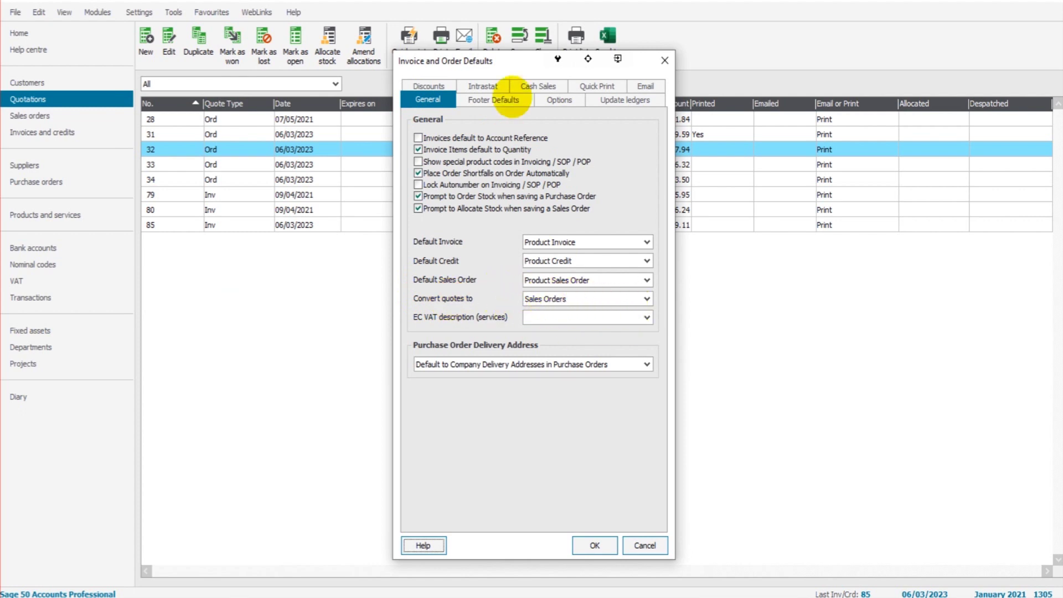
pyautogui.moveTo(517, 59); pyautogui.dragTo(698, 48)
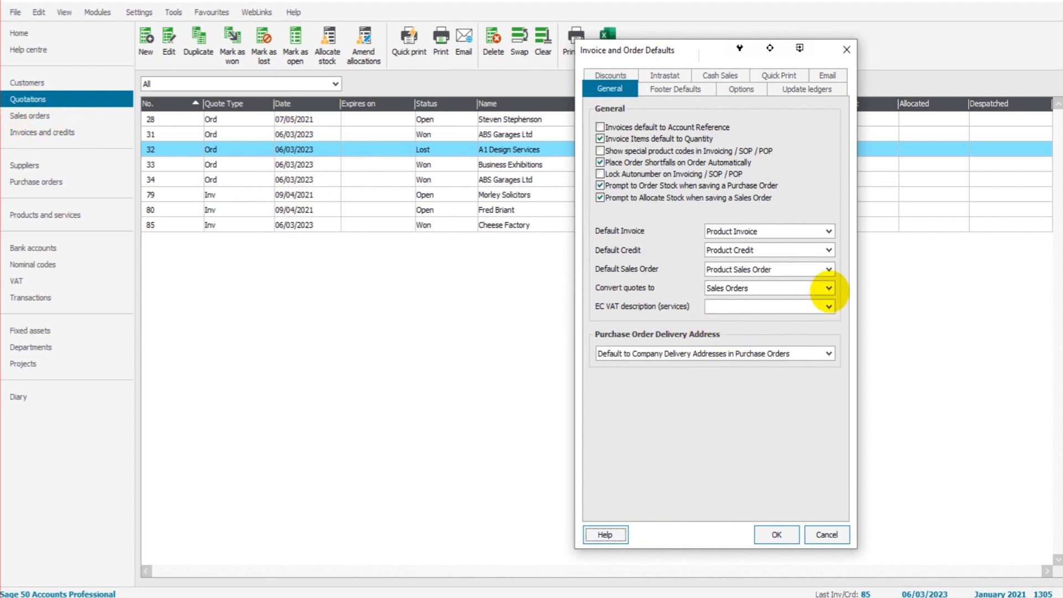
pyautogui.click(829, 288)
pyautogui.click(742, 301)
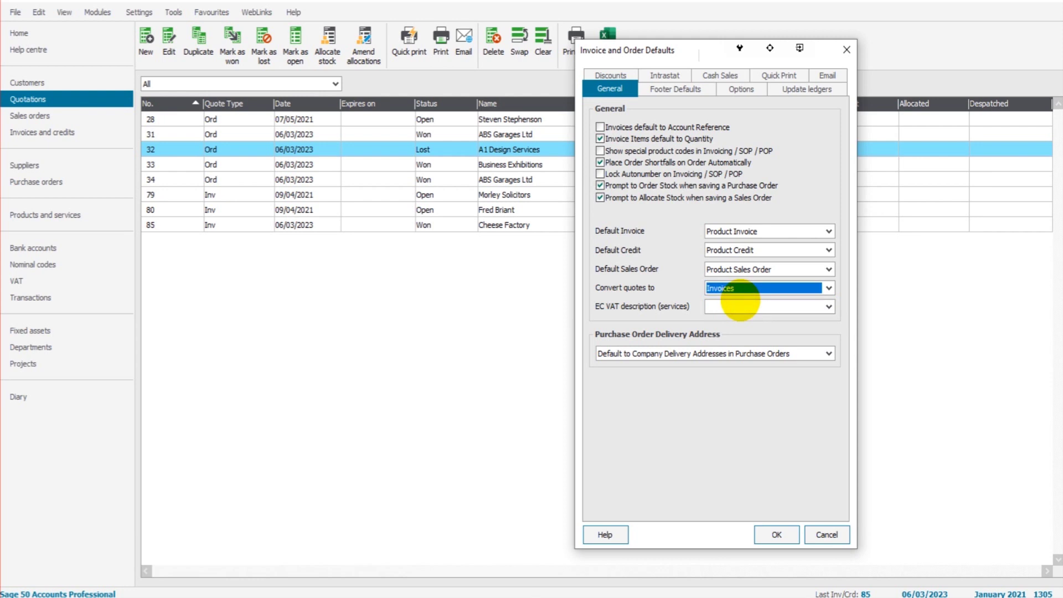
pyautogui.click(776, 534)
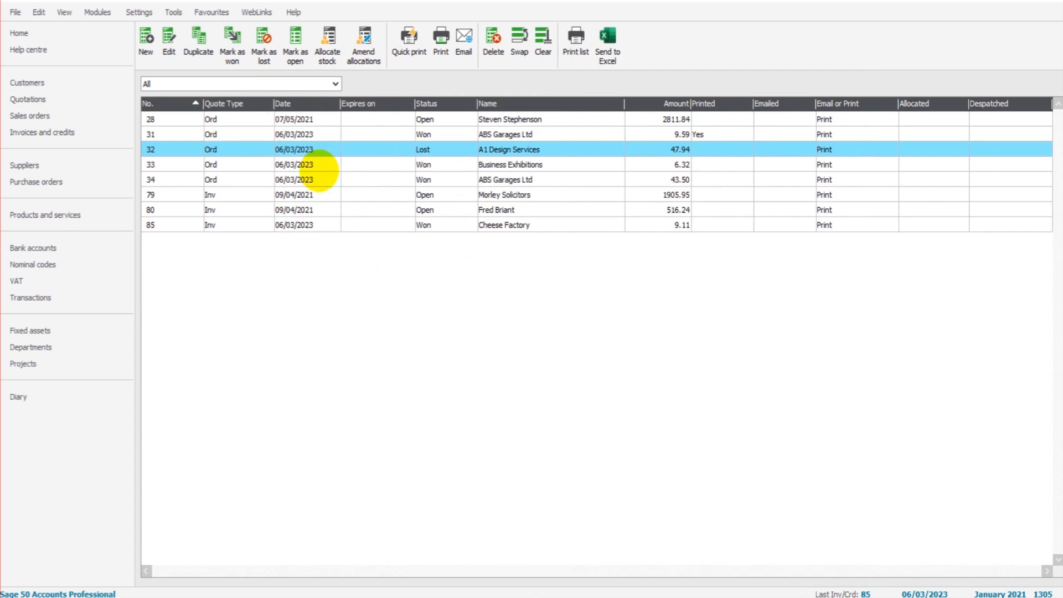
pyautogui.click(64, 136)
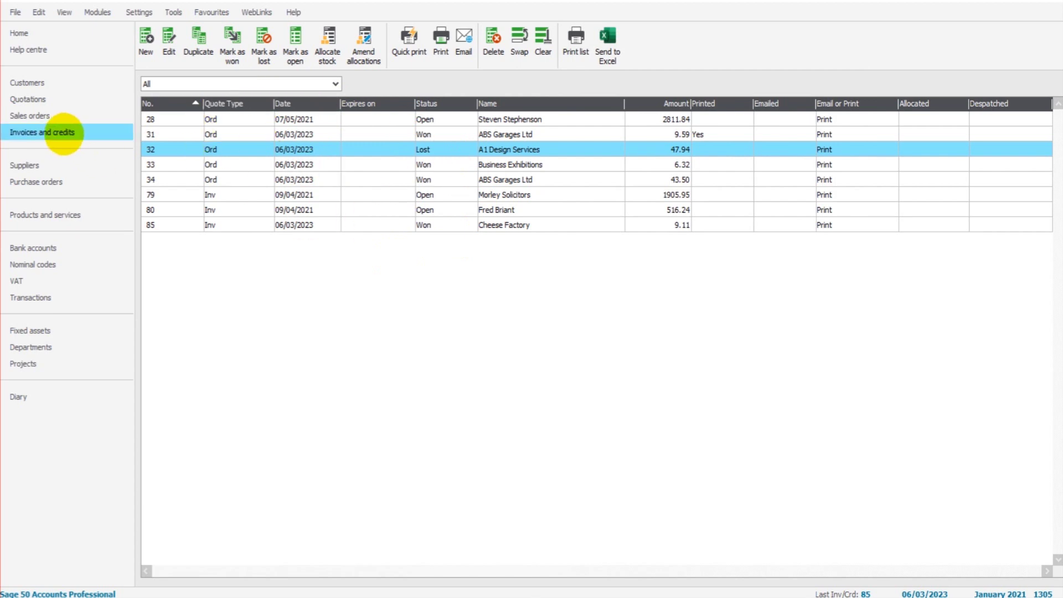